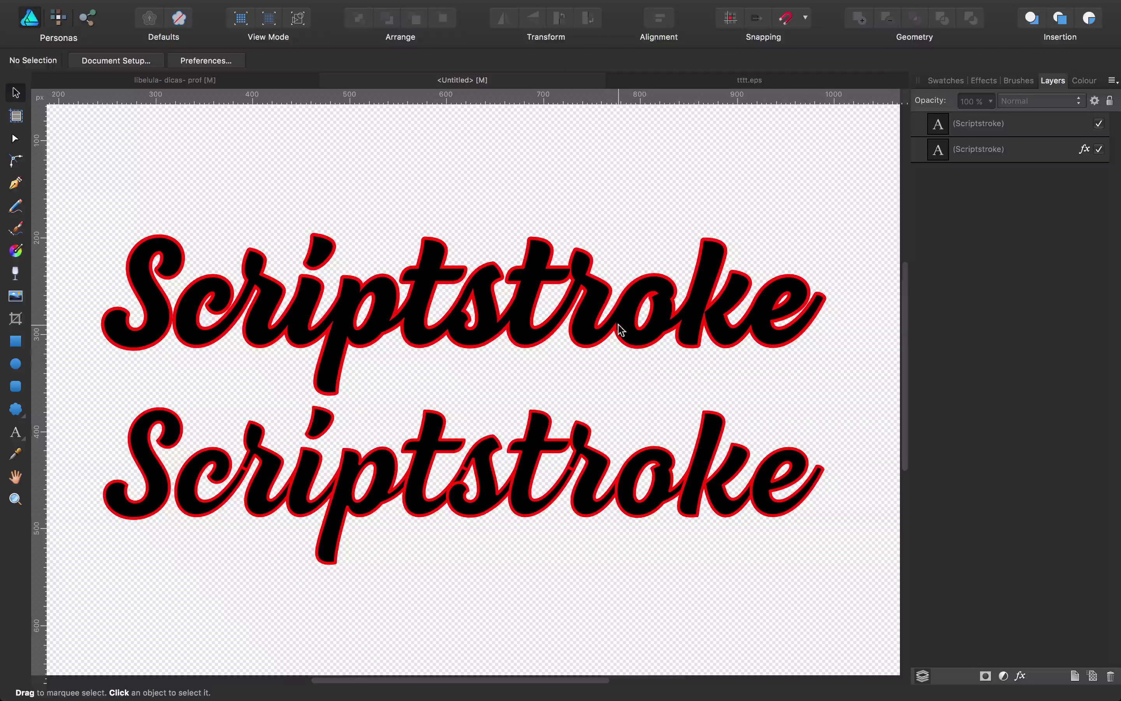
# - Switch the Outline effect of the upper Scriptstroke text off and on to compare its appearance
pyautogui.click(590, 324)
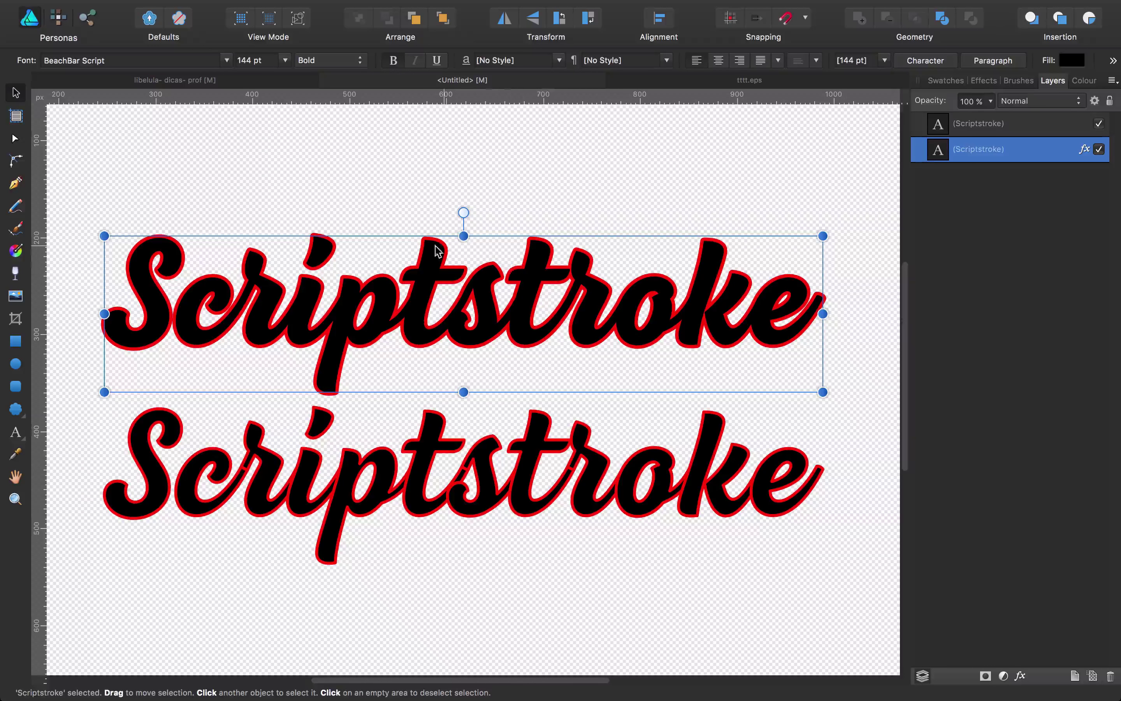
pyautogui.click(594, 464)
pyautogui.click(588, 304)
pyautogui.click(986, 82)
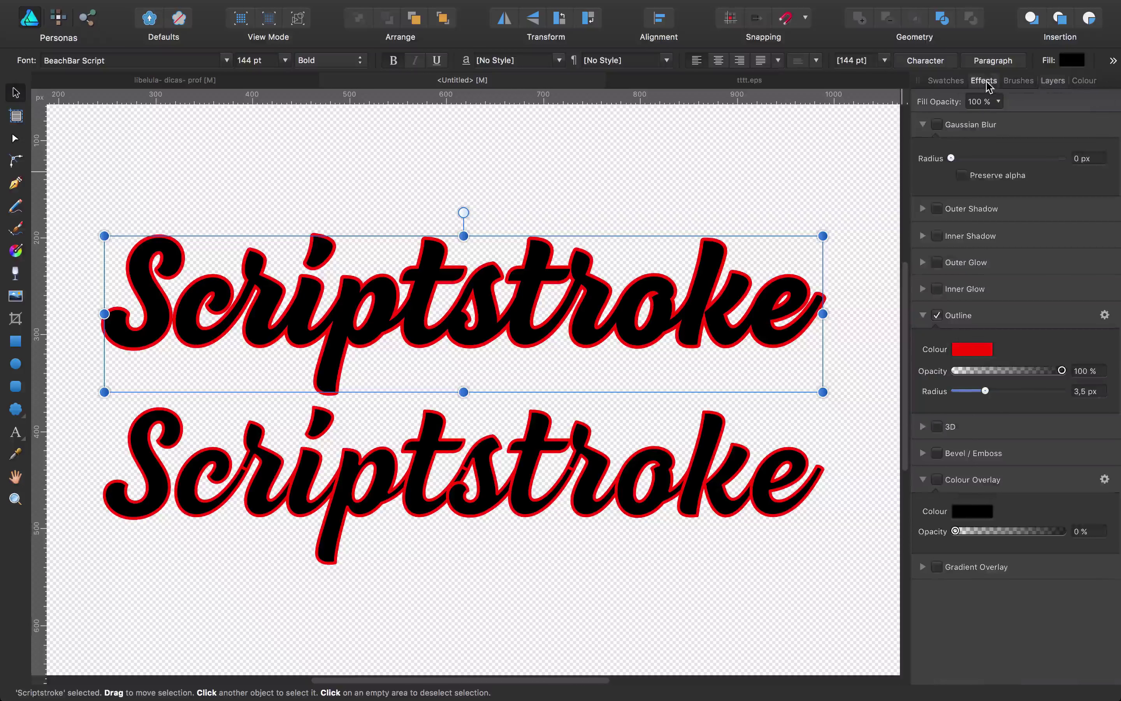
pyautogui.click(936, 316)
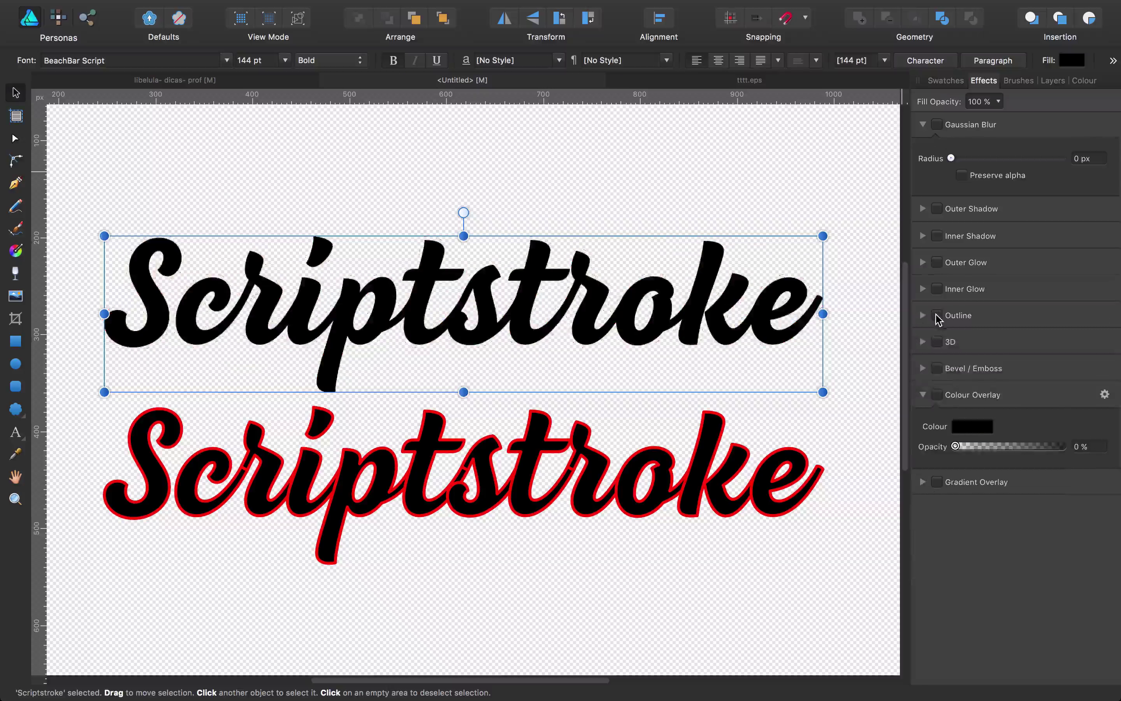
pyautogui.click(937, 316)
pyautogui.click(937, 316)
pyautogui.click(937, 316)
pyautogui.click(936, 316)
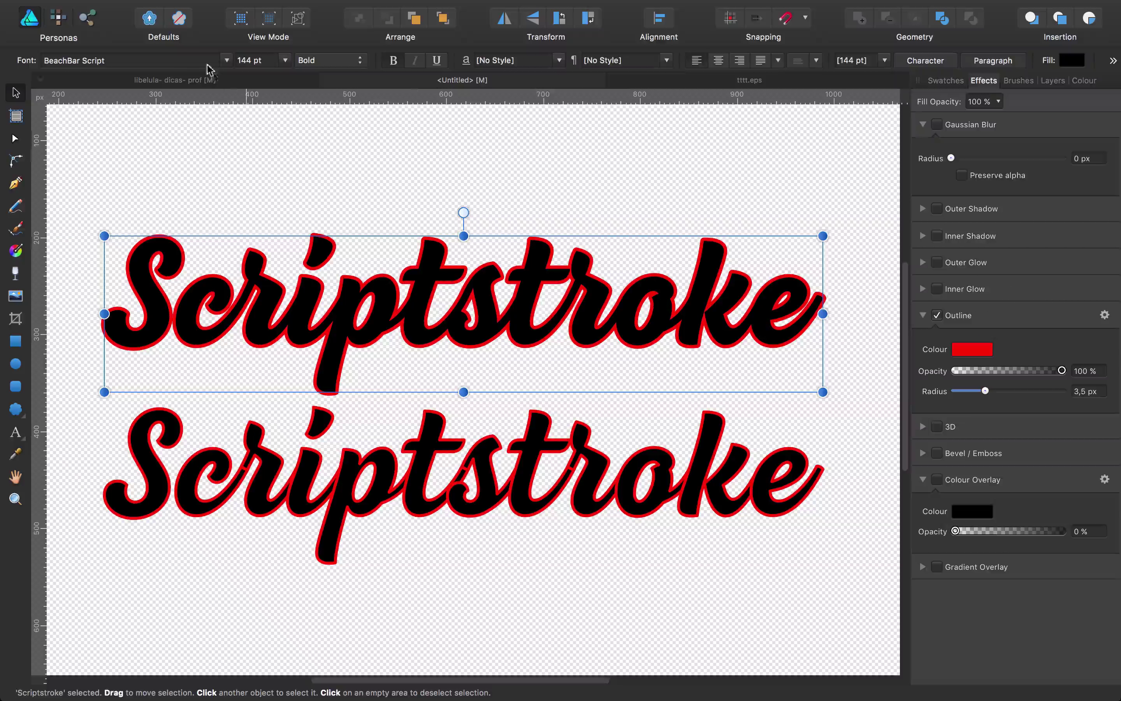
# - Export the whole document to the Desktop as an EPS file named rrrrr
pyautogui.click(156, 8)
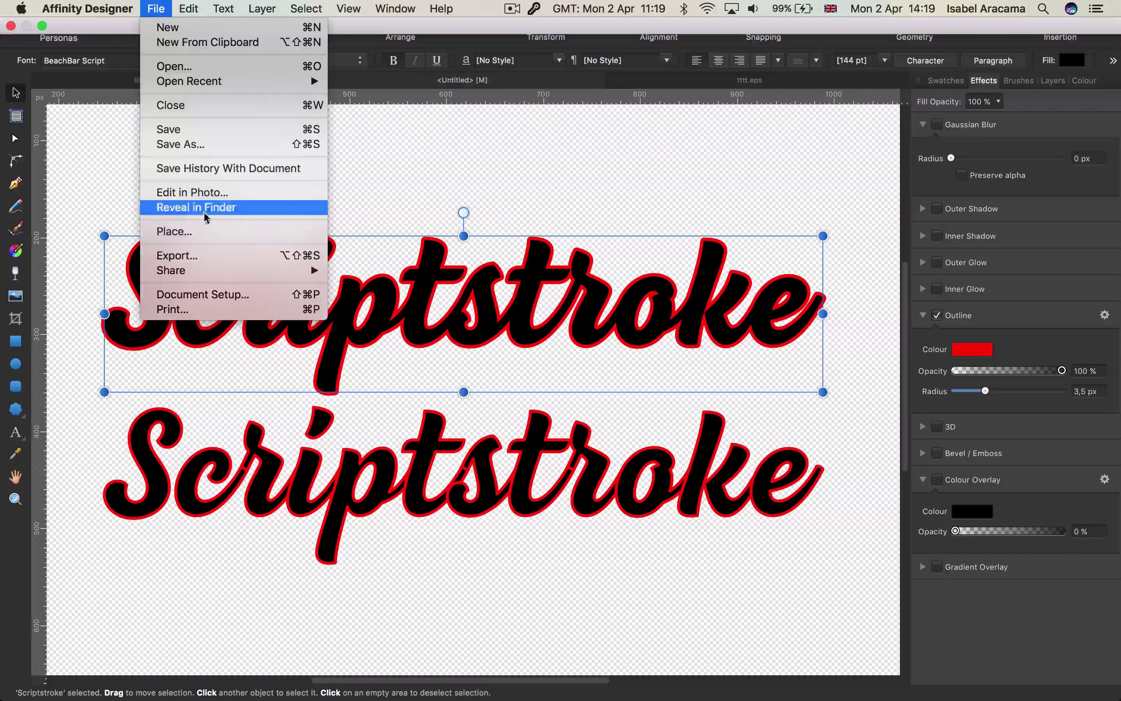
pyautogui.click(200, 258)
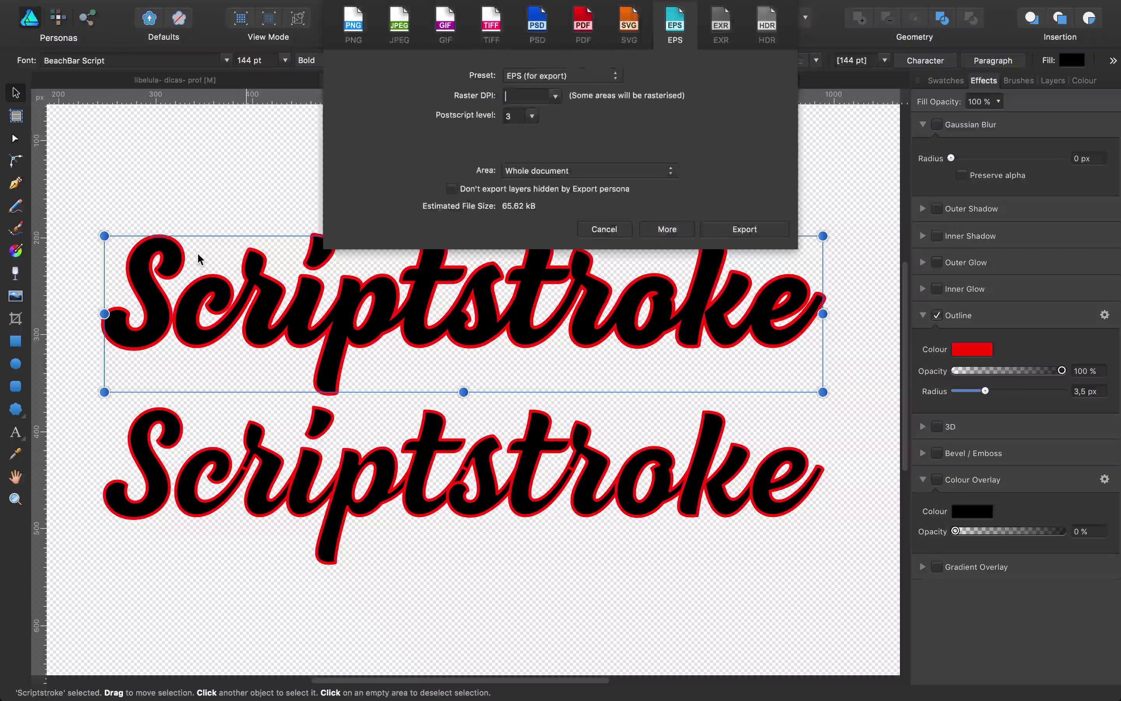
pyautogui.click(743, 230)
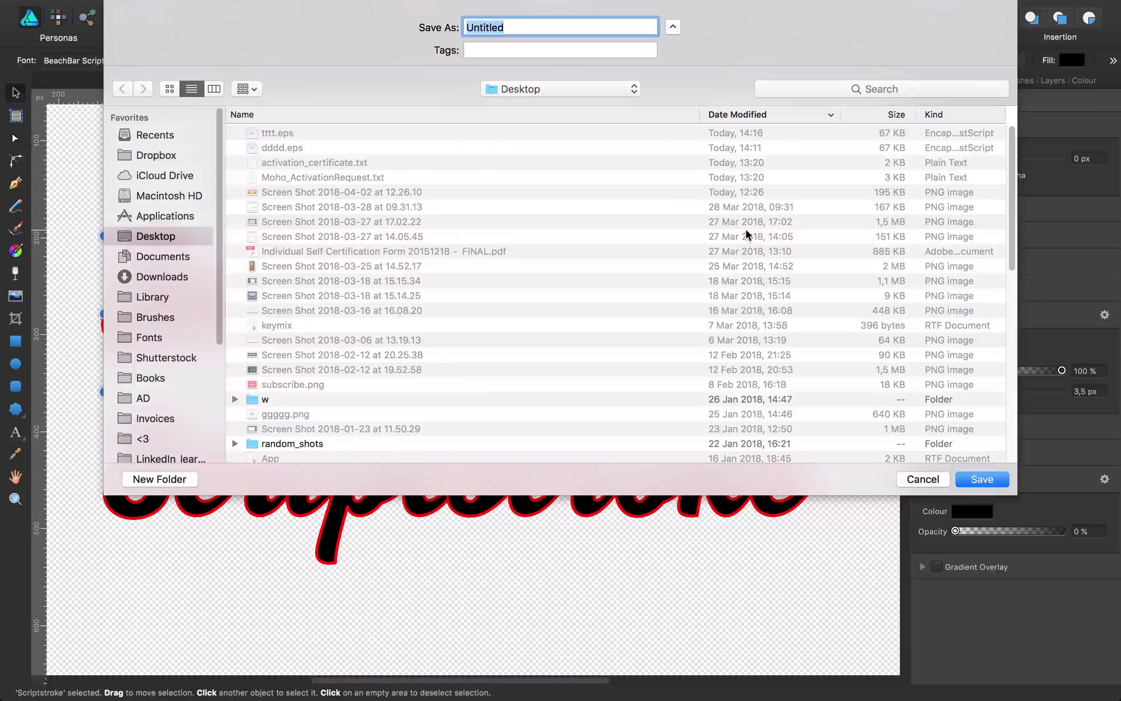
pyautogui.write('rrrrr')
pyautogui.click(978, 481)
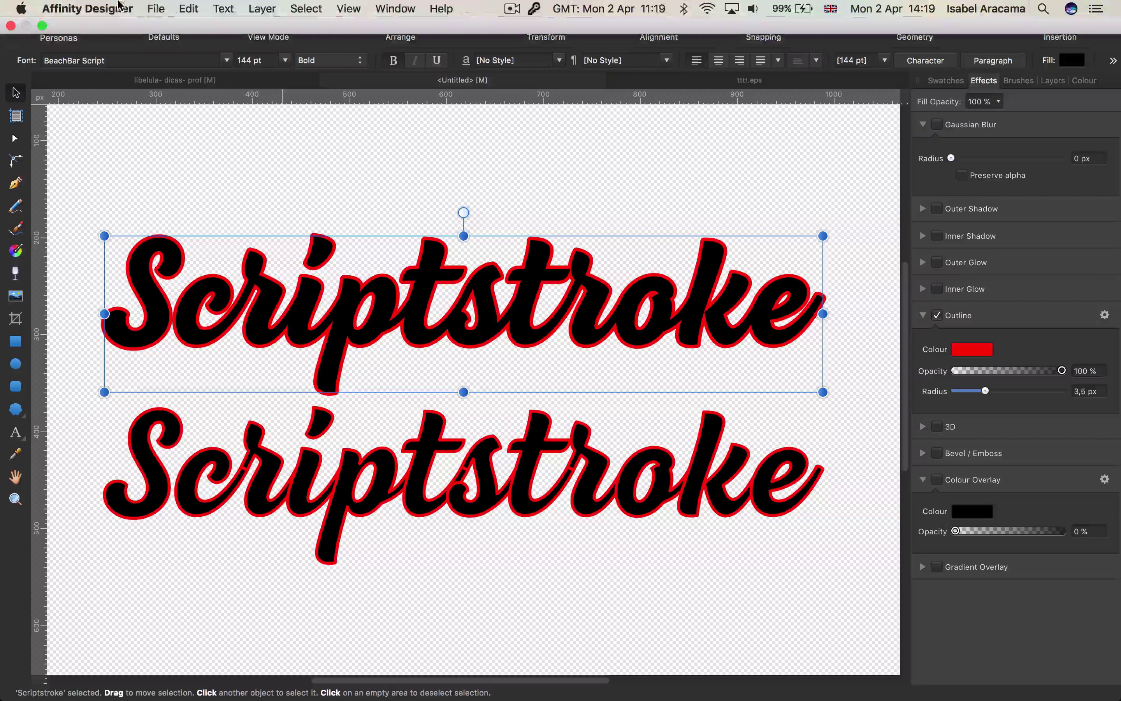
# - Open the exported rrrrr.eps from the Desktop and dismiss the profile notice
pyautogui.click(150, 10)
pyautogui.click(336, 99)
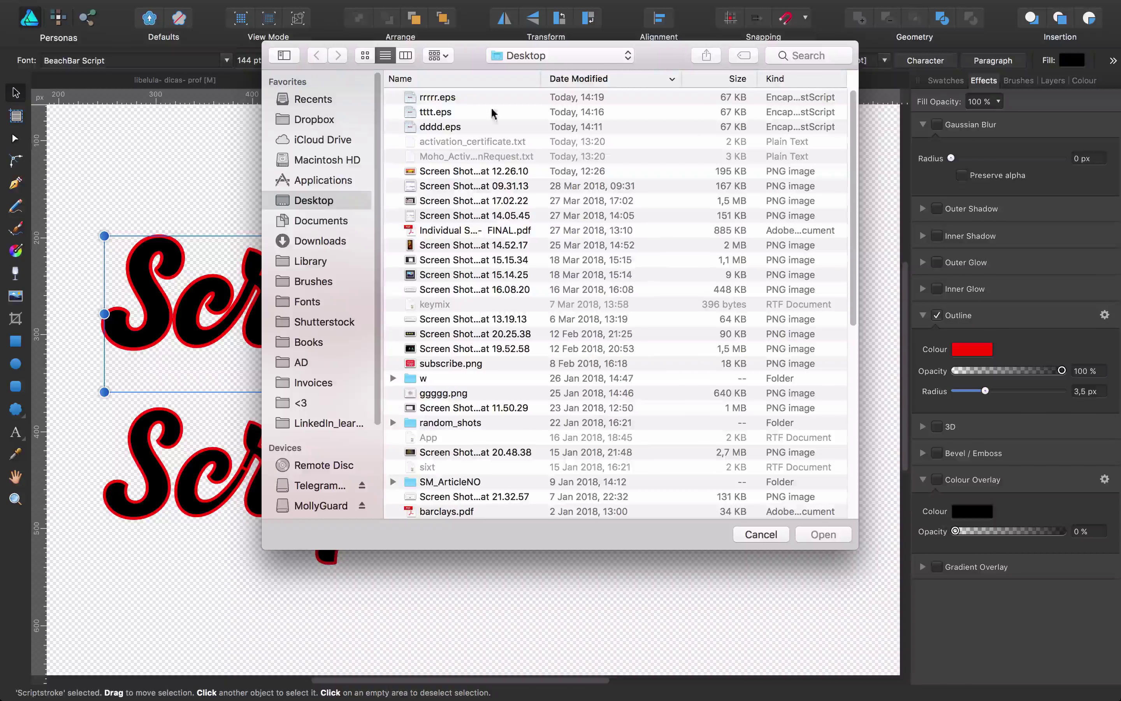
pyautogui.click(448, 98)
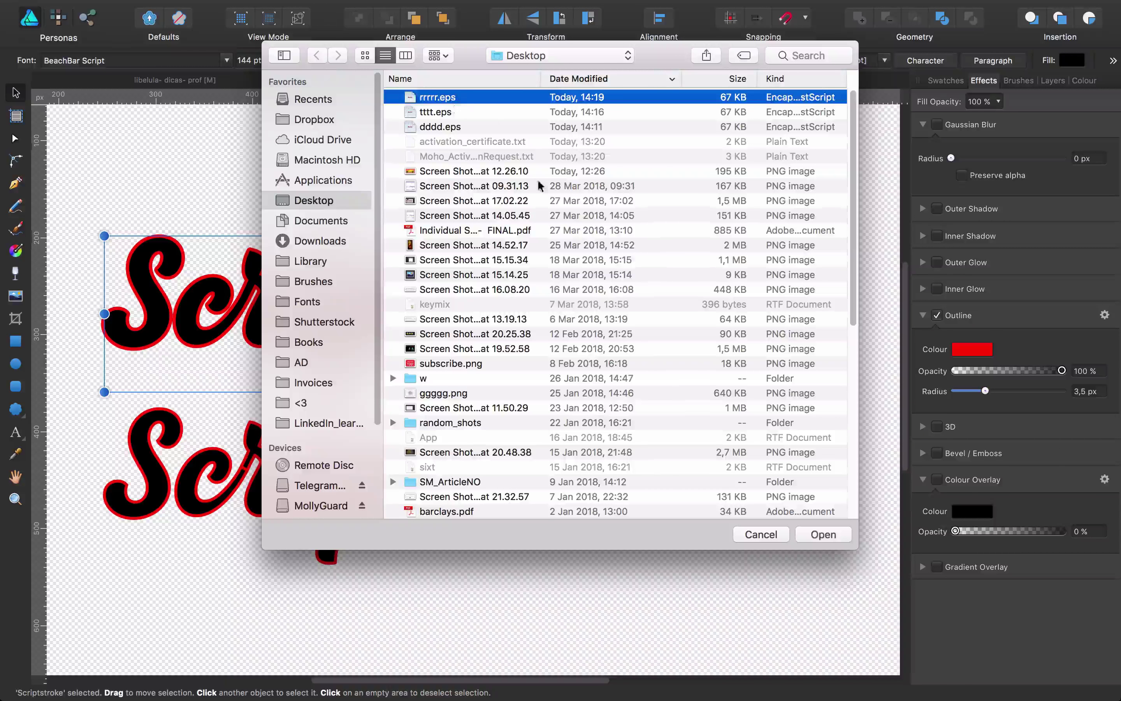
pyautogui.click(823, 533)
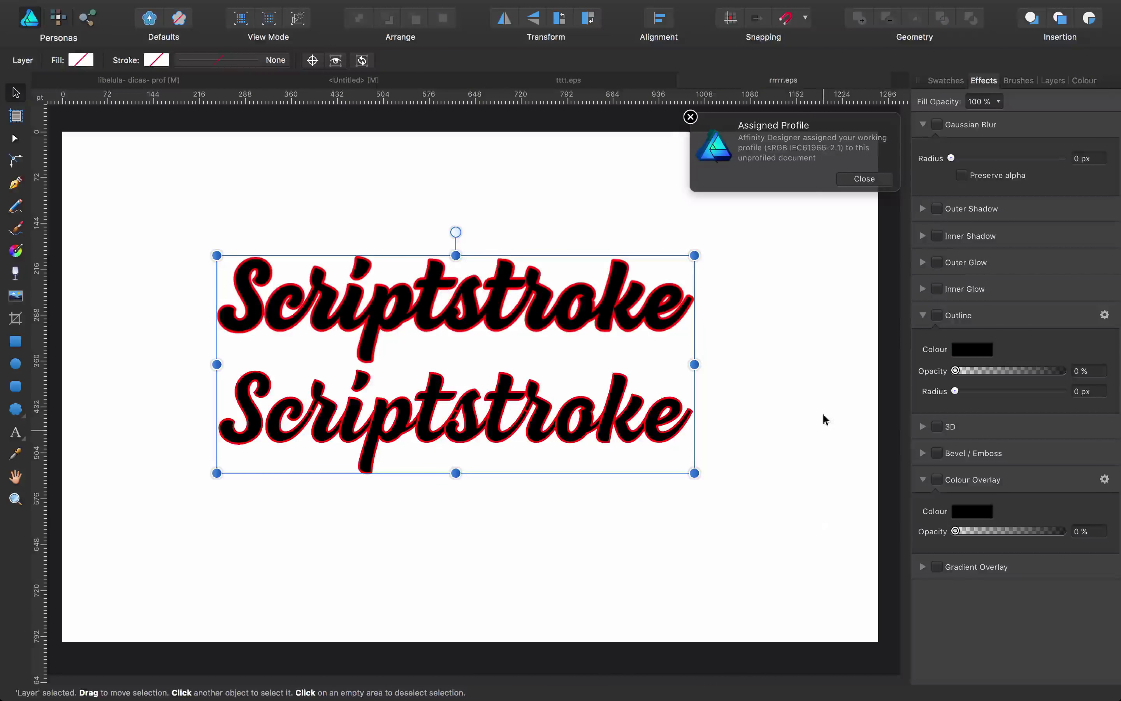
pyautogui.click(691, 116)
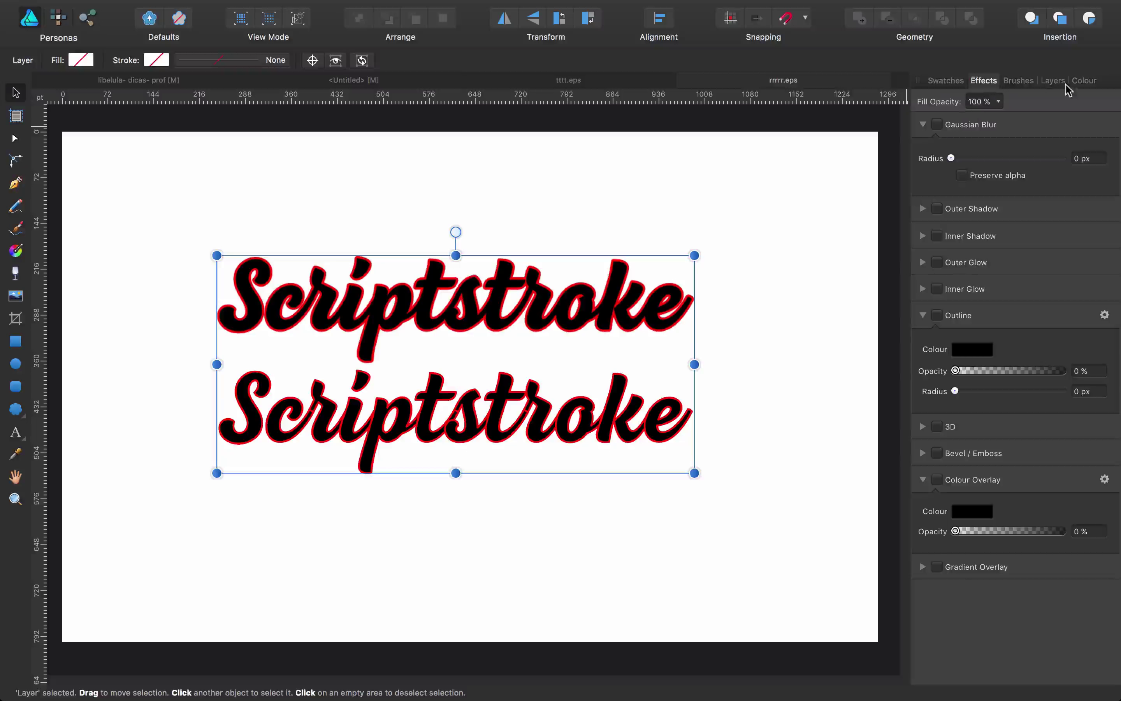
# - Expand the exported file's layer and select the image at the end of its contents to examine how the upper text was exported
pyautogui.click(1053, 82)
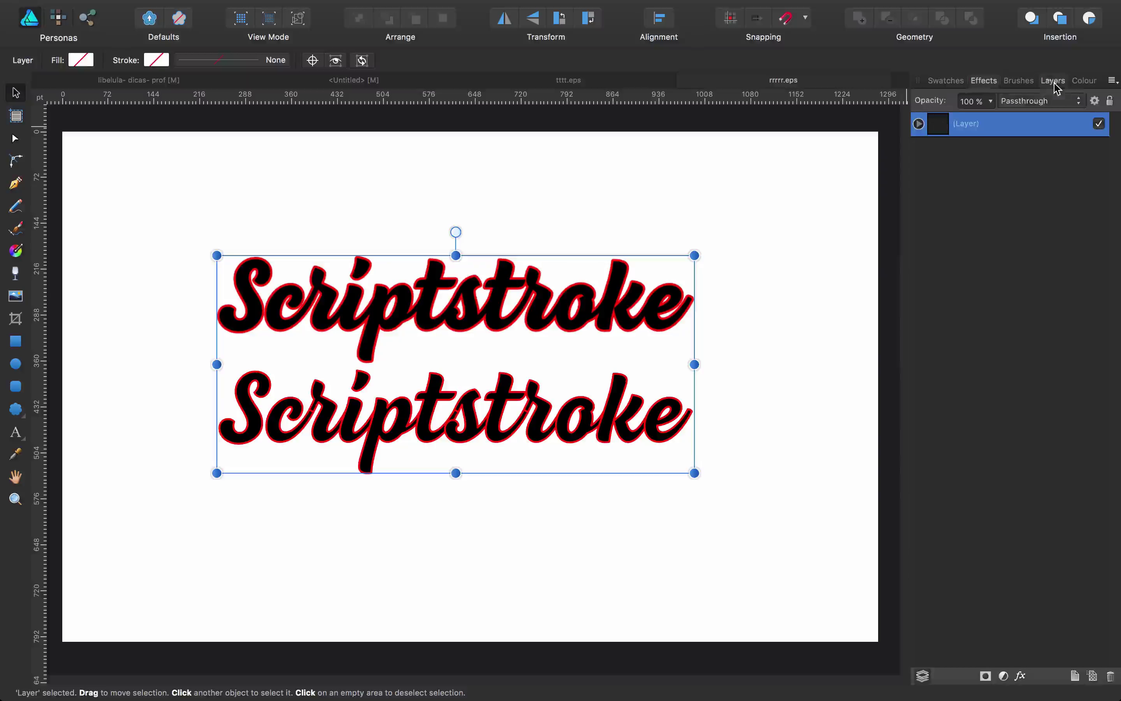
pyautogui.click(919, 123)
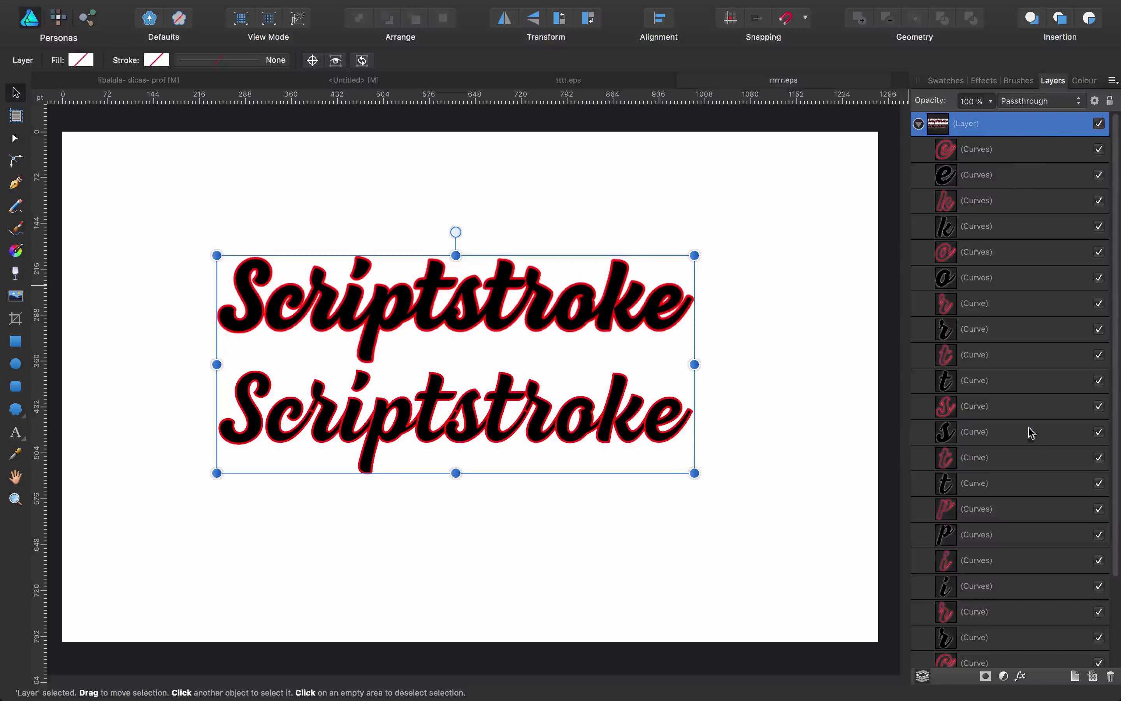
pyautogui.scroll(-5, 1019, 509)
pyautogui.click(987, 657)
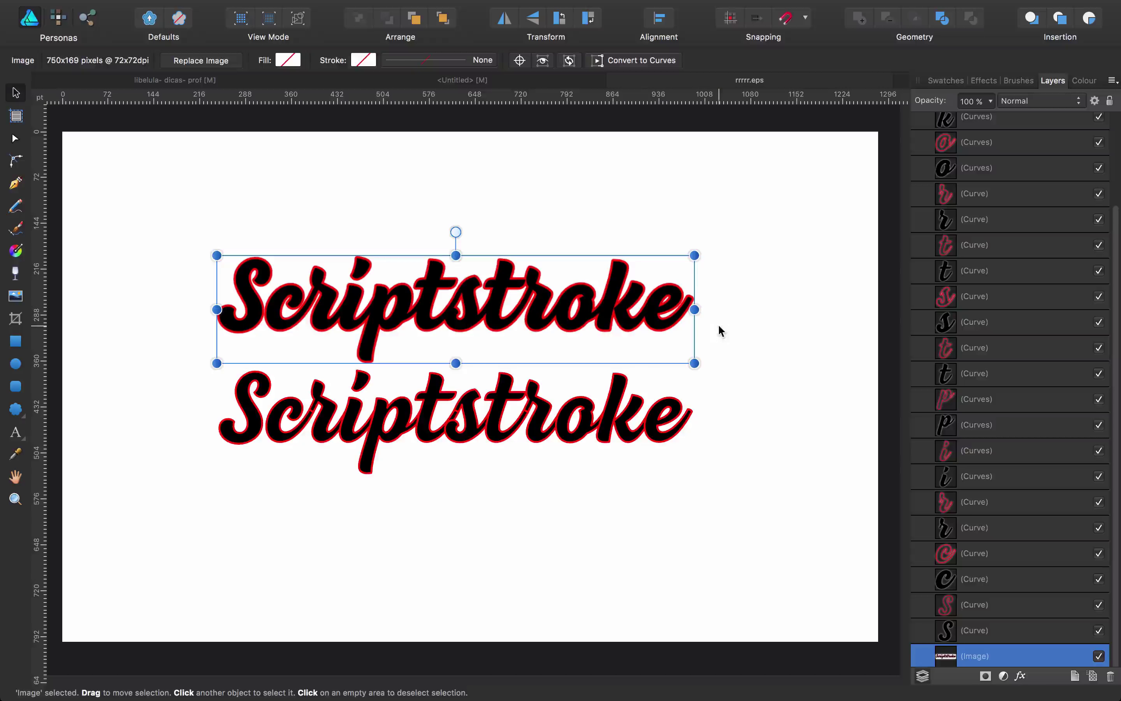
# - Return to the untitled document and turn off the Outline effect on the upper Scriptstroke text
pyautogui.click(462, 81)
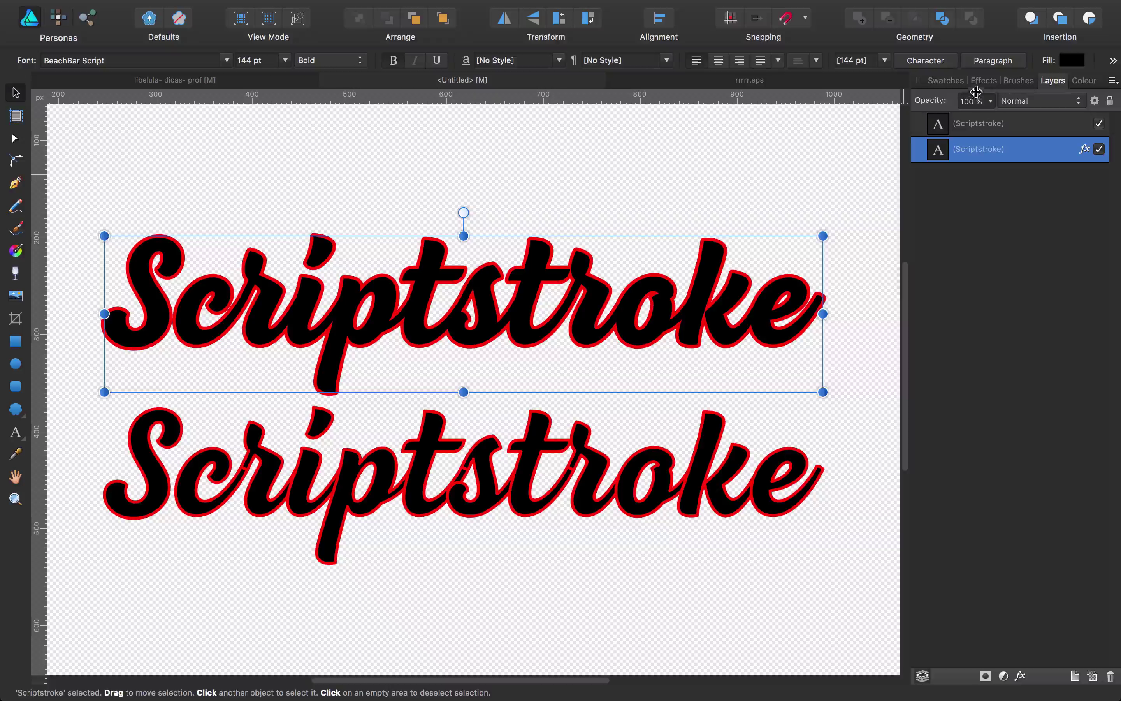
pyautogui.click(985, 82)
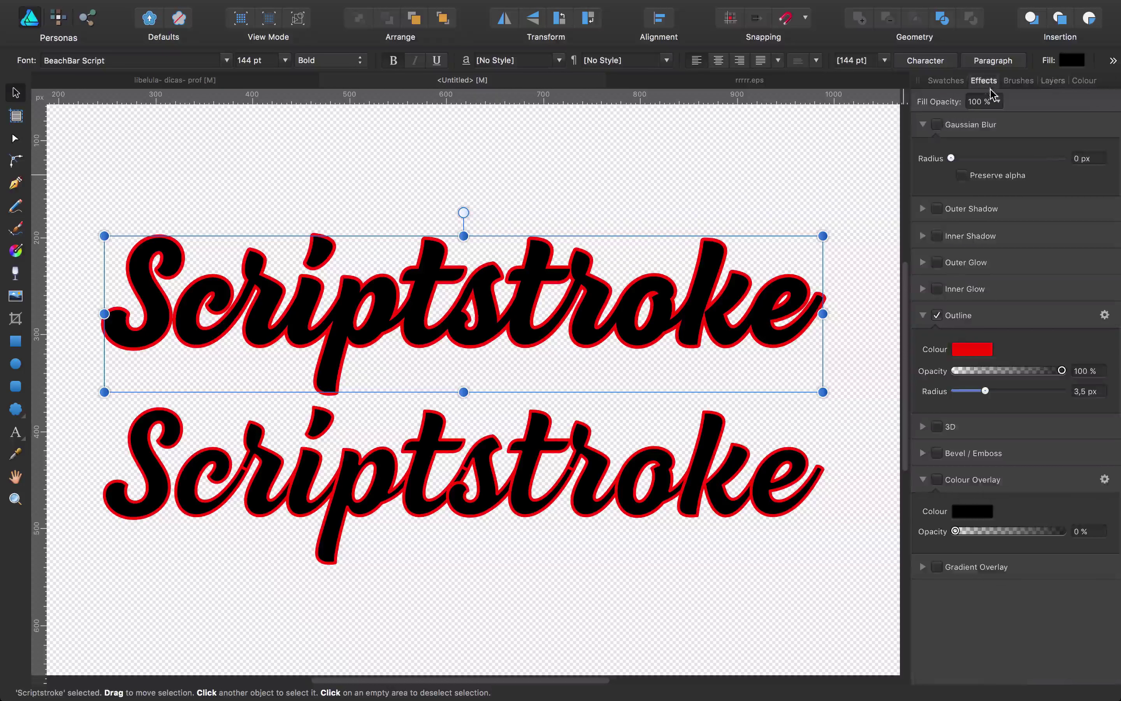
pyautogui.click(937, 316)
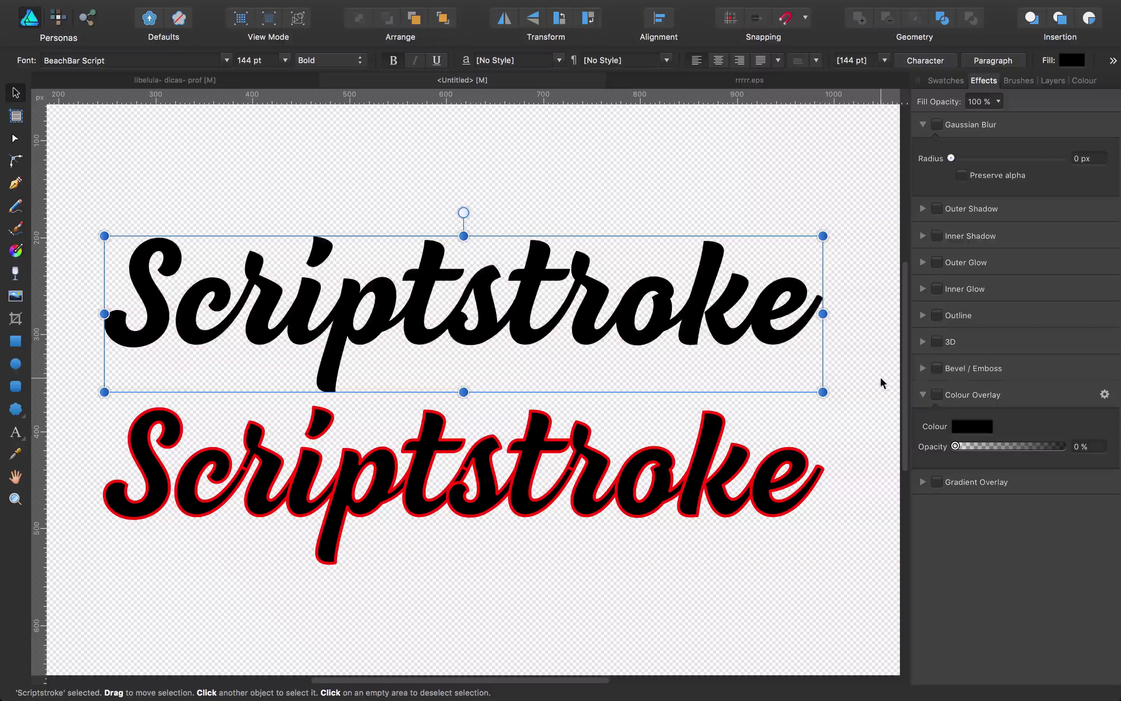
# - Delete the lower, red-stroked Scriptstroke text
pyautogui.click(782, 182)
pyautogui.click(737, 473)
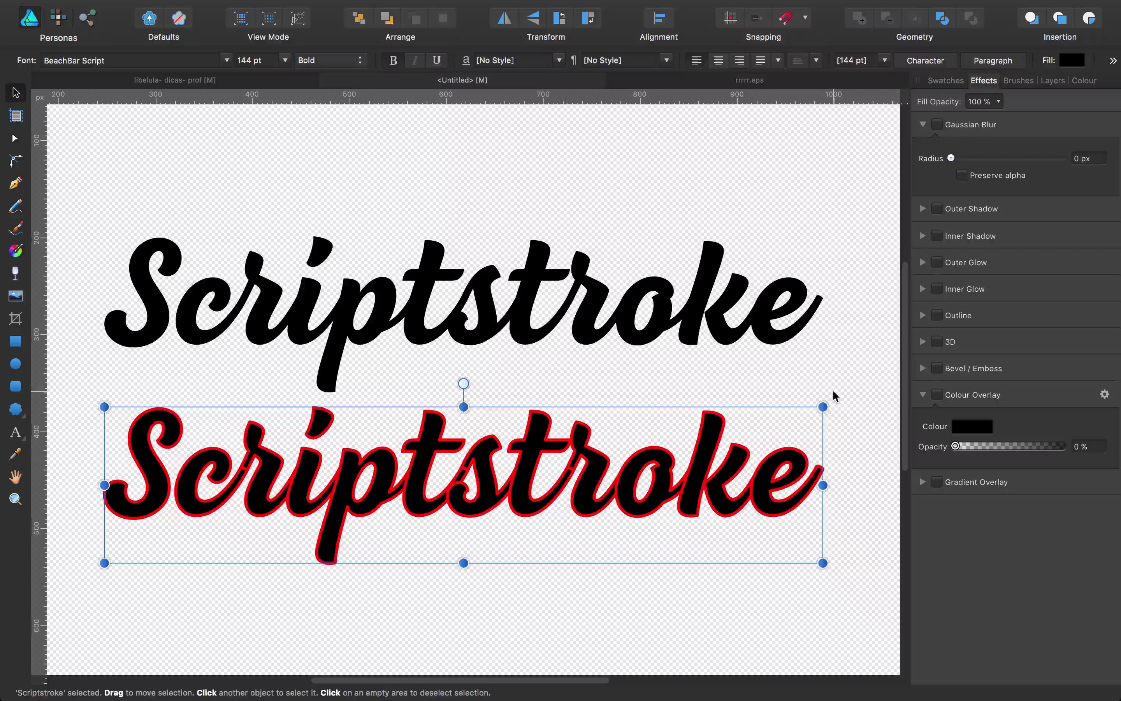
pyautogui.moveTo(834, 391); pyautogui.dragTo(89, 594)
pyautogui.press('Delete')
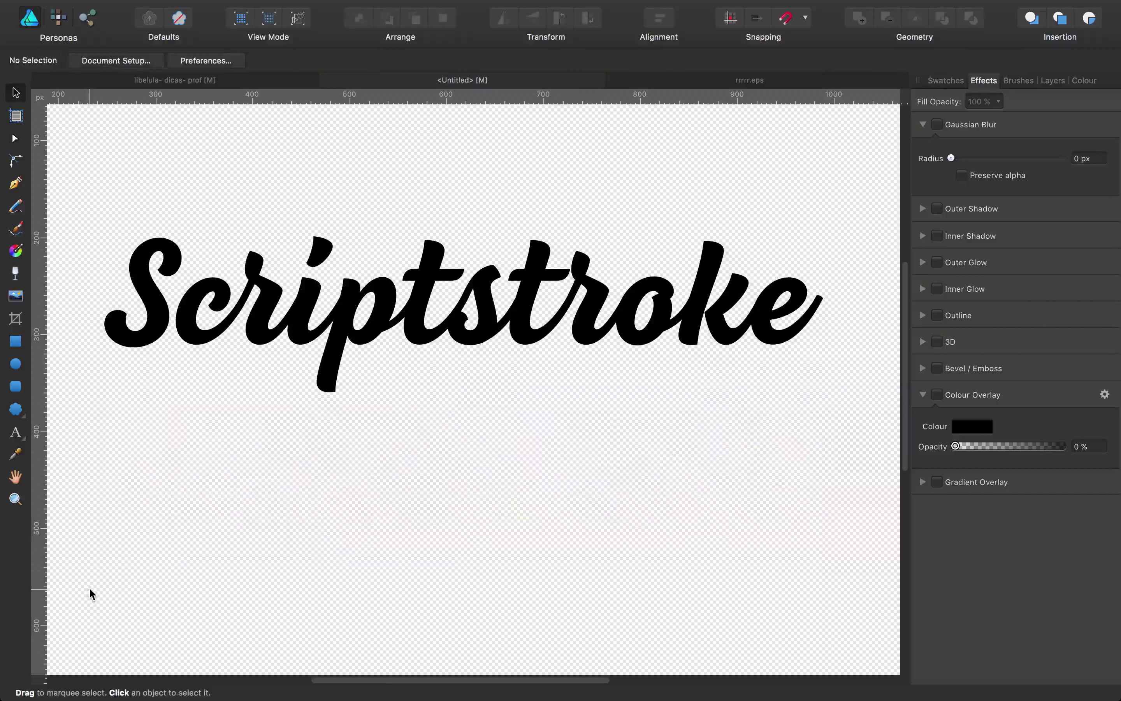
# - Move the remaining Scriptstroke text up by about 50 px
pyautogui.click(493, 319)
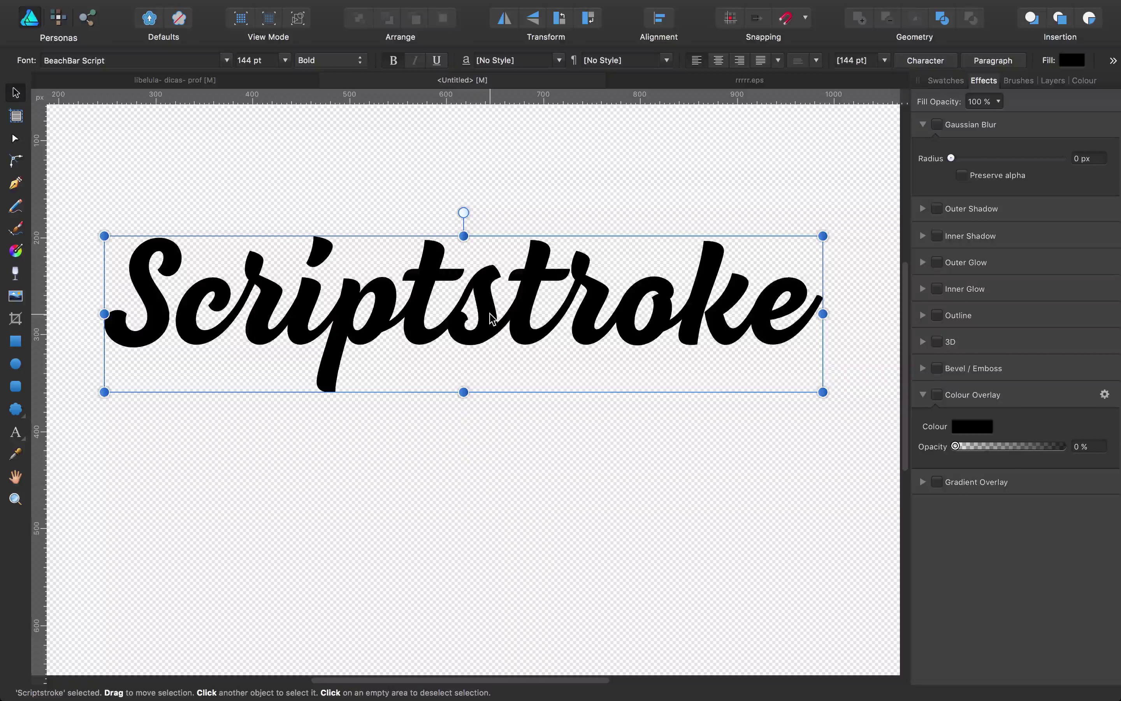
pyautogui.hotkey('shift', 'Up')
pyautogui.hotkey('shift', 'Up')
pyautogui.hotkey('shift', 'Up')
pyautogui.hotkey('shift', 'Up')
pyautogui.hotkey('shift', 'Up')
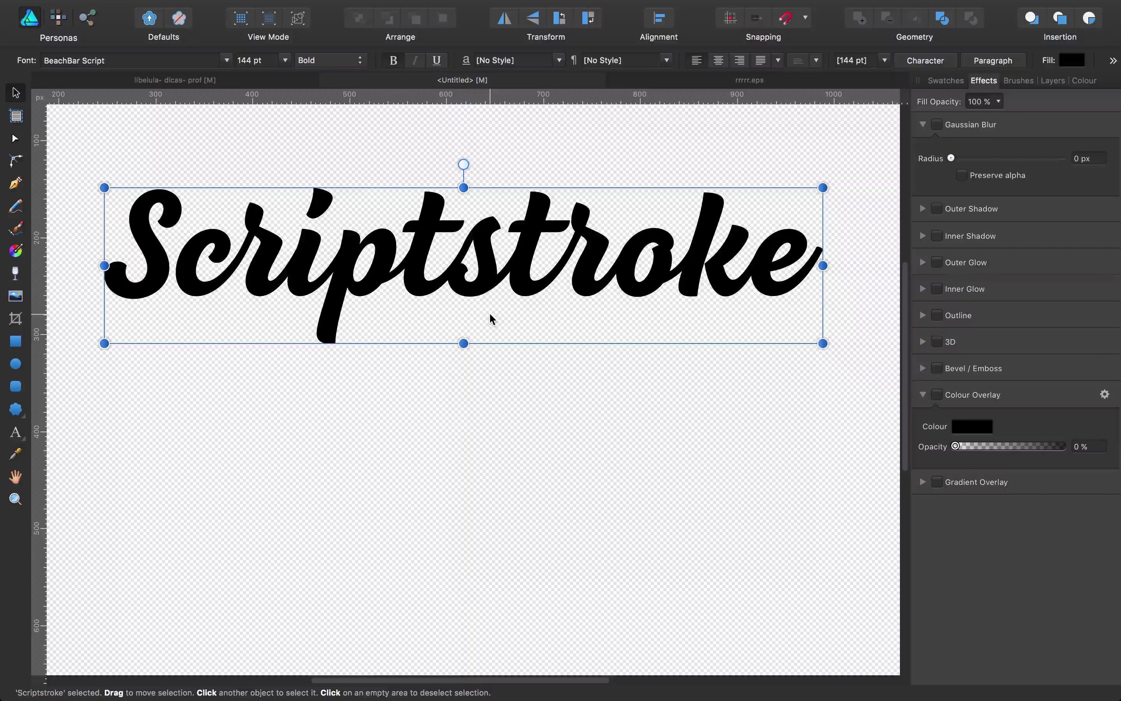
# - Duplicate the Scriptstroke text straight down, placing the copy about 210 px below the original
pyautogui.press('t')
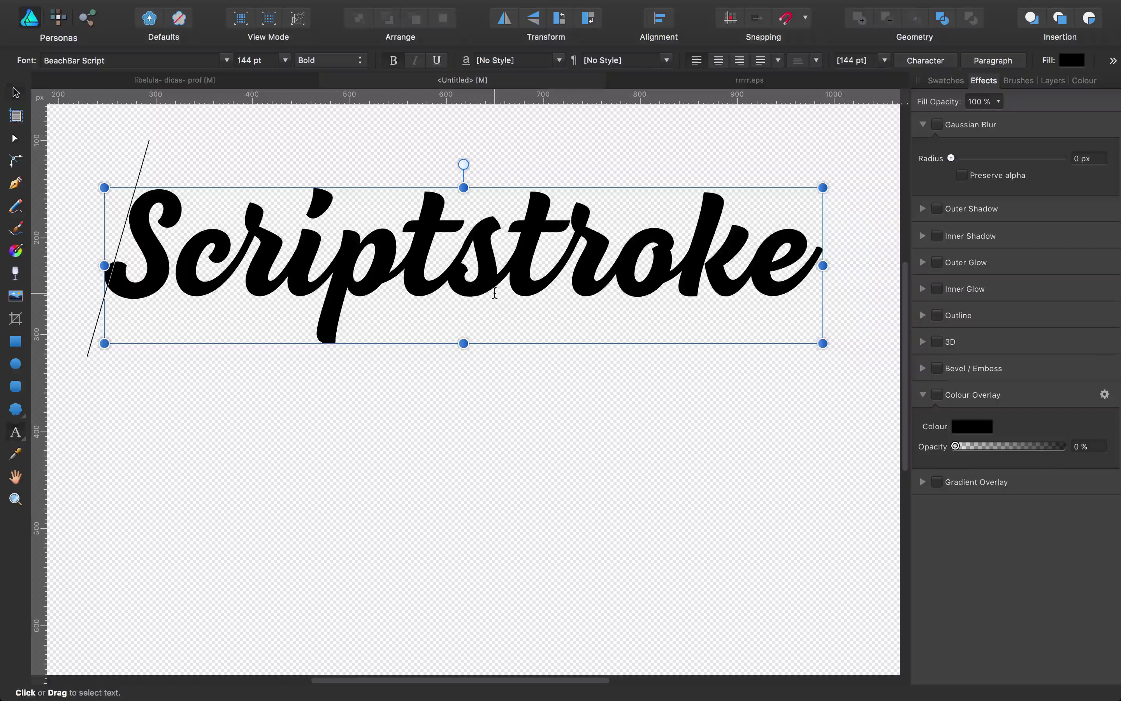
pyautogui.click(17, 92)
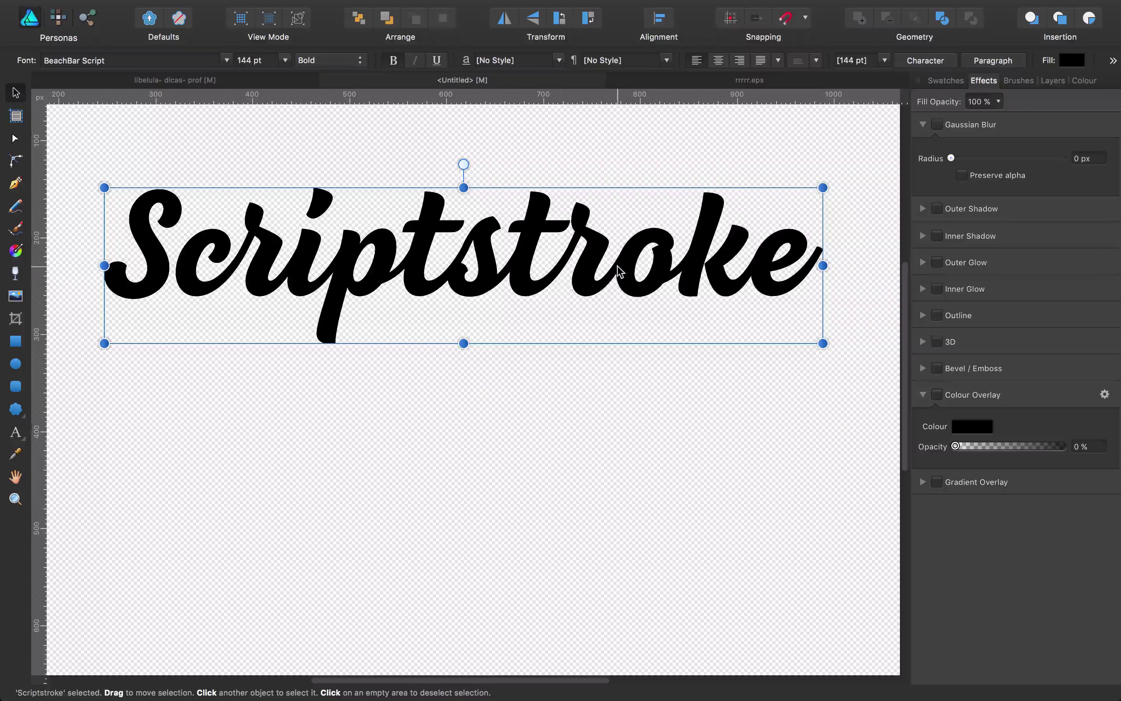
pyautogui.moveTo(590, 259); pyautogui.dragTo(591, 461)
pyautogui.click(646, 180)
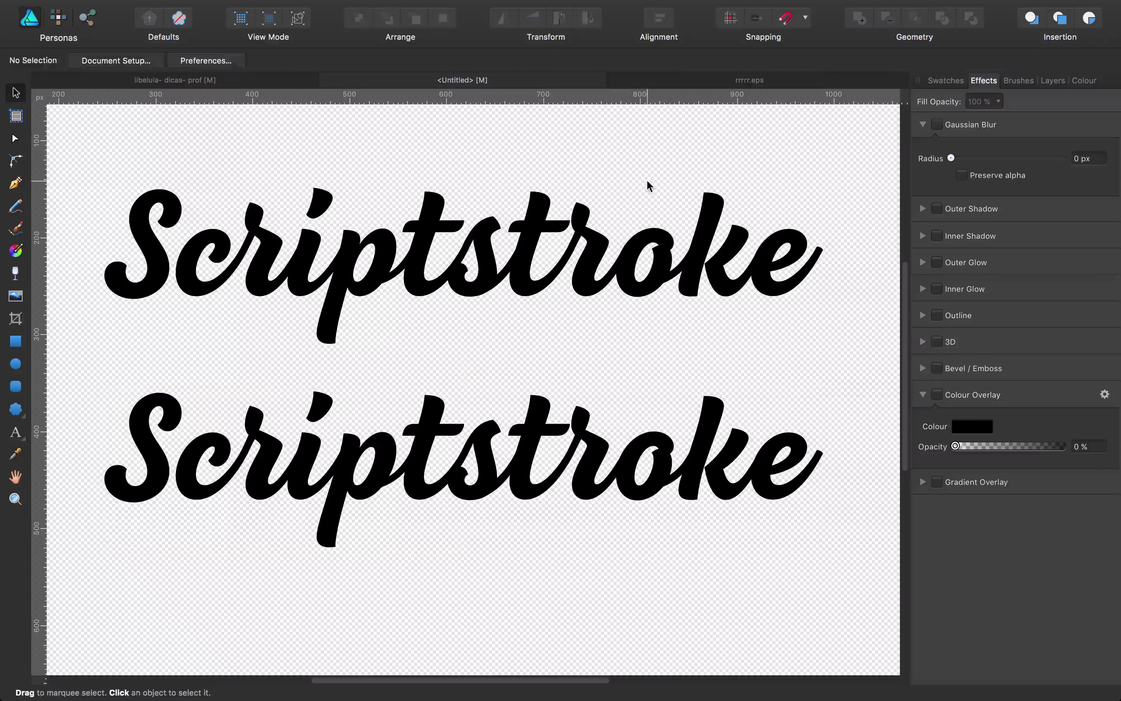
# - Convert the upper Scriptstroke text to curves and expand the resulting group to show its letter shapes
pyautogui.click(648, 290)
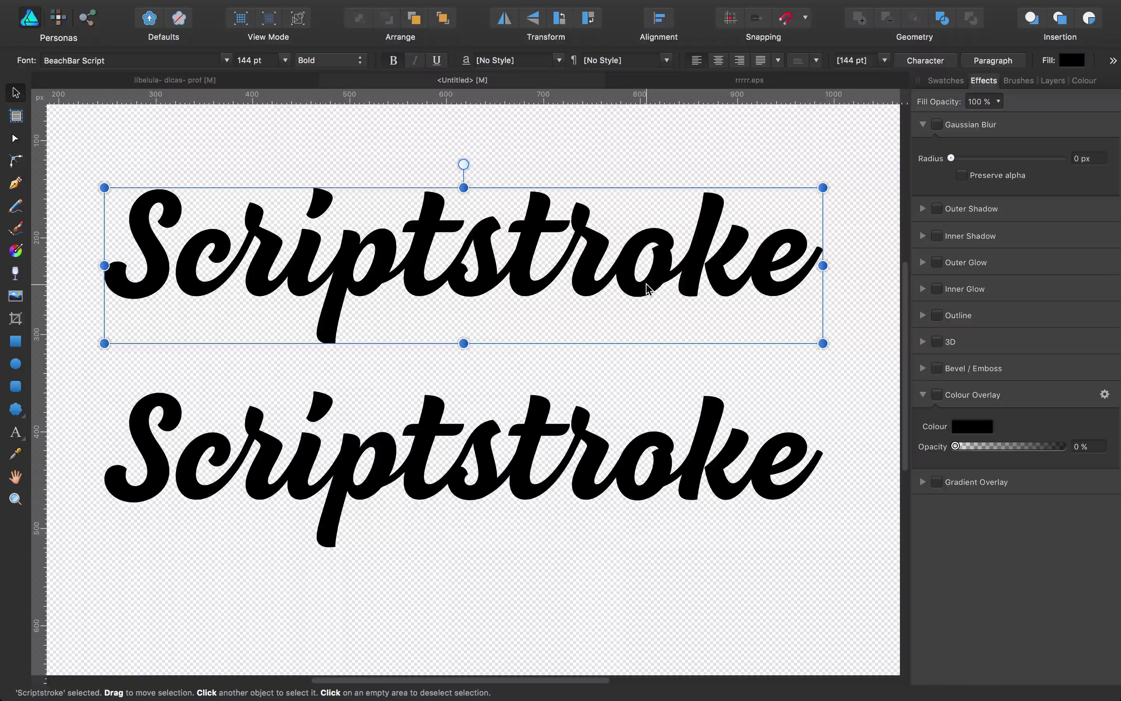
pyautogui.rightClick(647, 285)
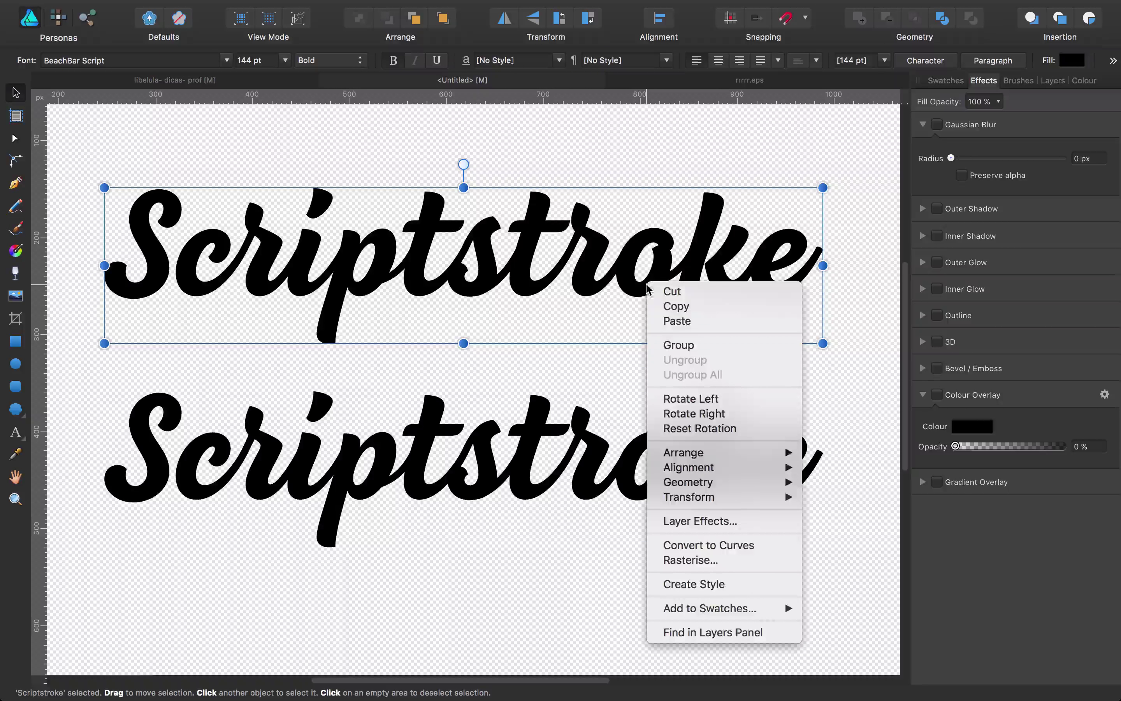
pyautogui.click(709, 546)
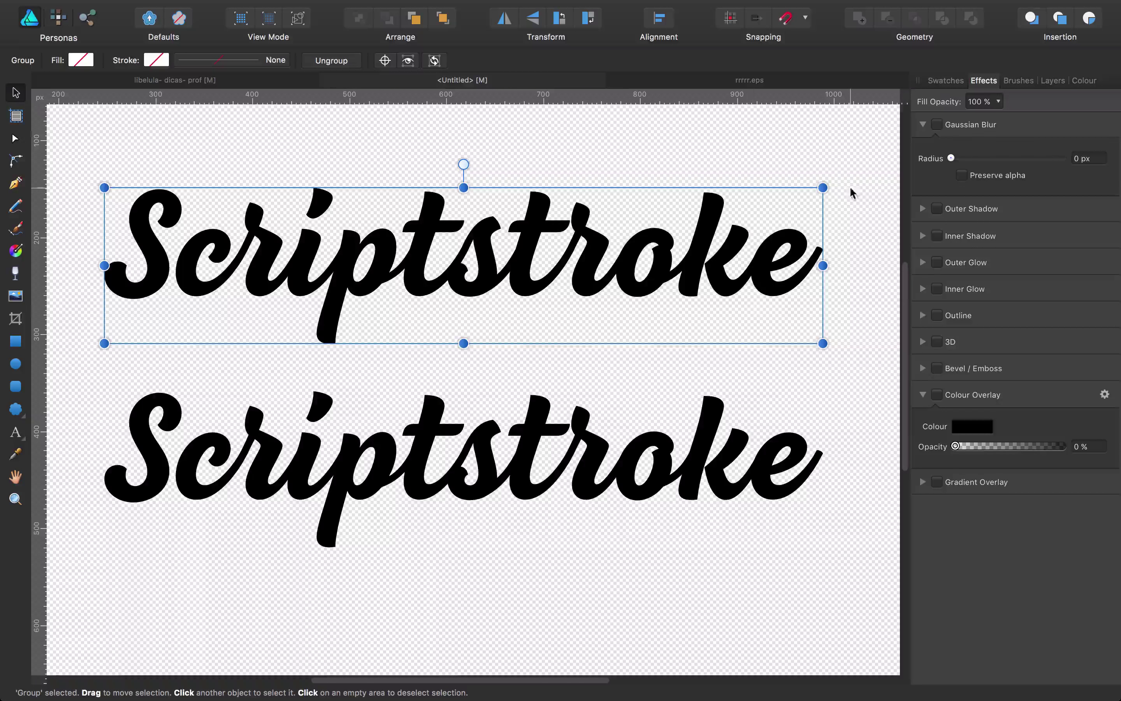
pyautogui.click(1053, 81)
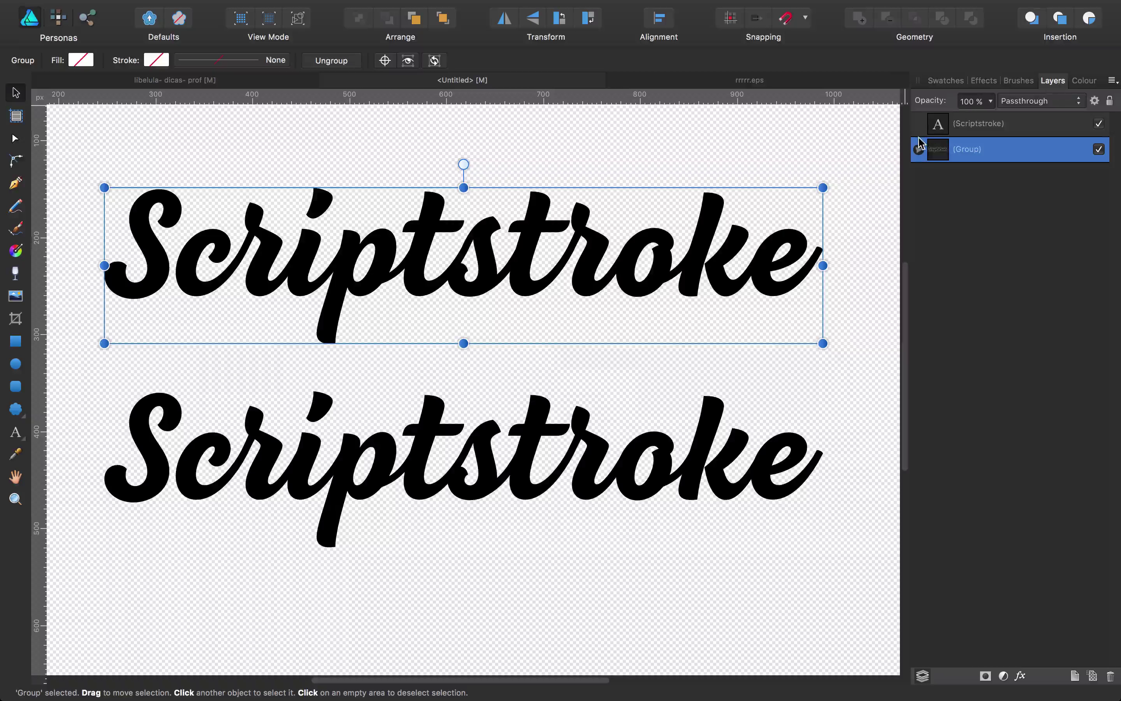
pyautogui.click(918, 149)
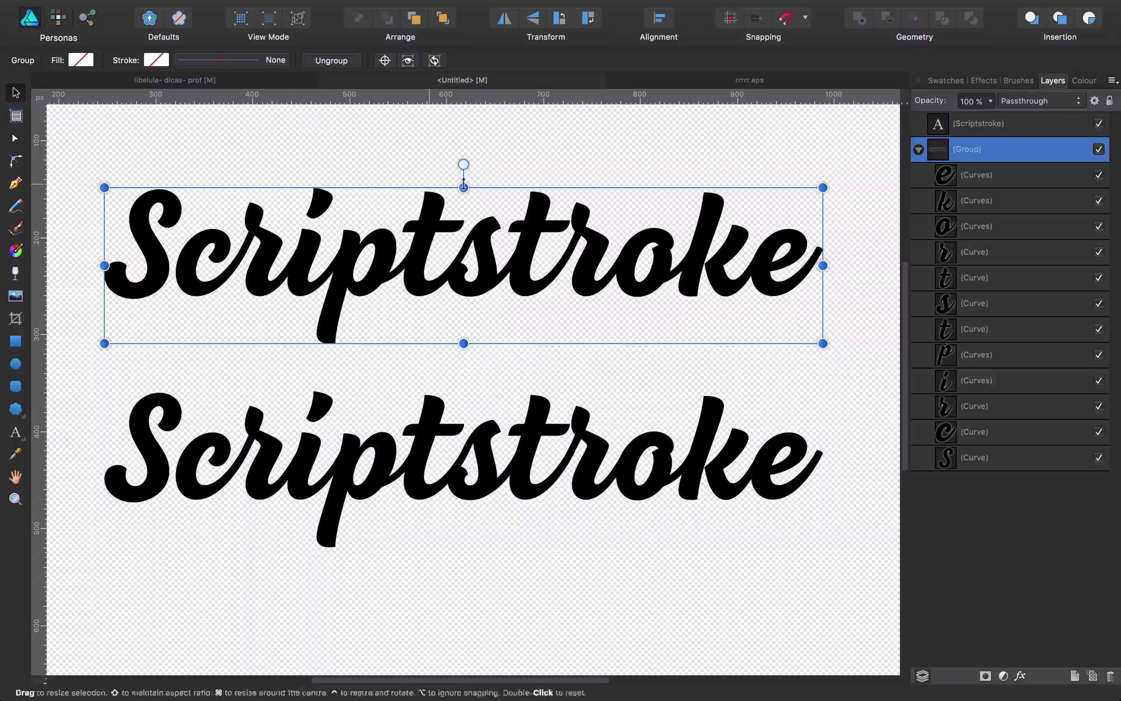
# - Try a red stroke on the converted lettering group, and set its stroke back to none
pyautogui.click(166, 61)
pyautogui.click(220, 139)
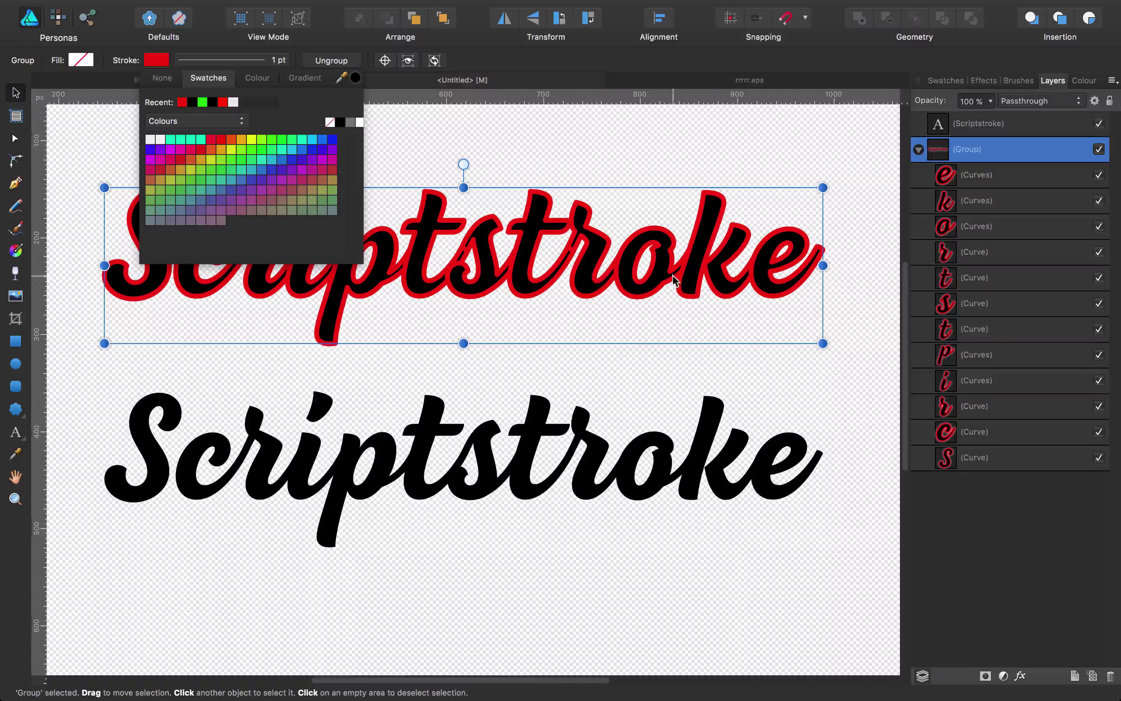
pyautogui.click(163, 79)
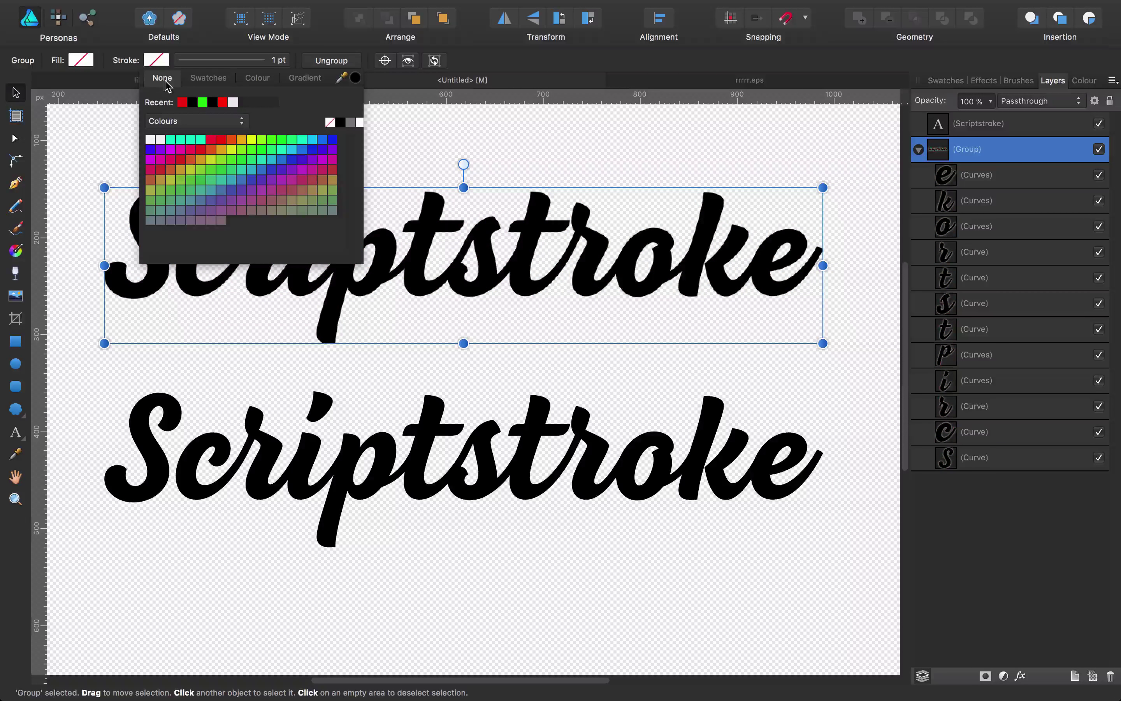
pyautogui.click(604, 155)
pyautogui.click(604, 154)
pyautogui.click(651, 277)
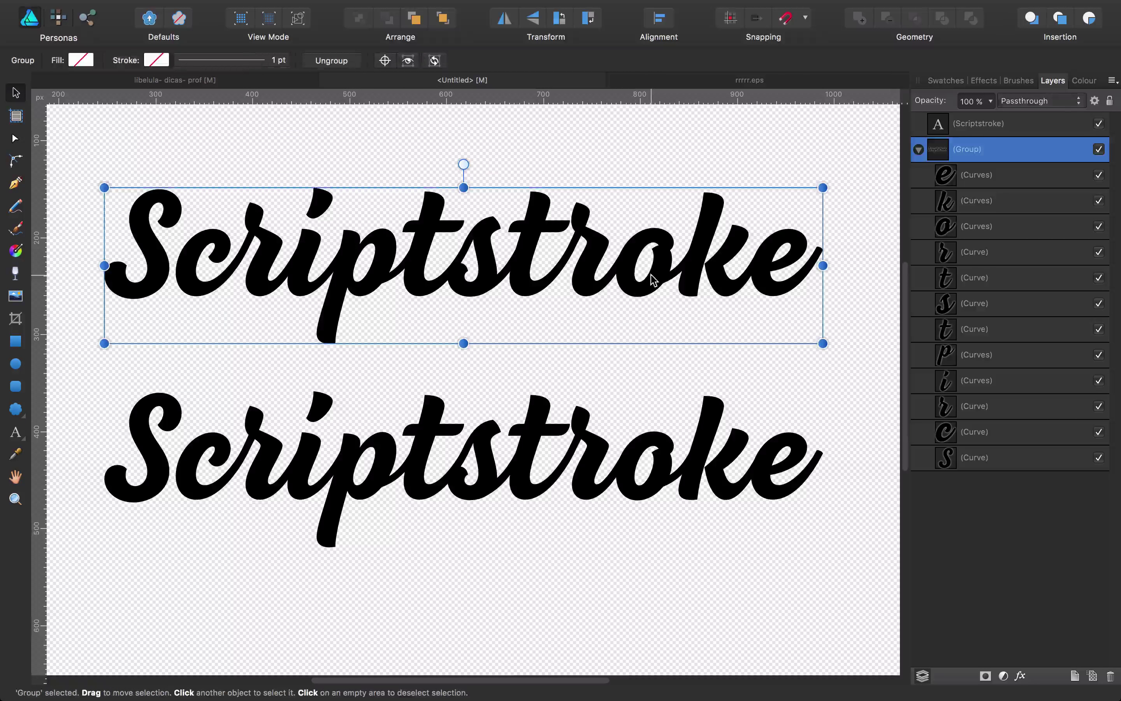
pyautogui.press('a')
pyautogui.rightClick(663, 269)
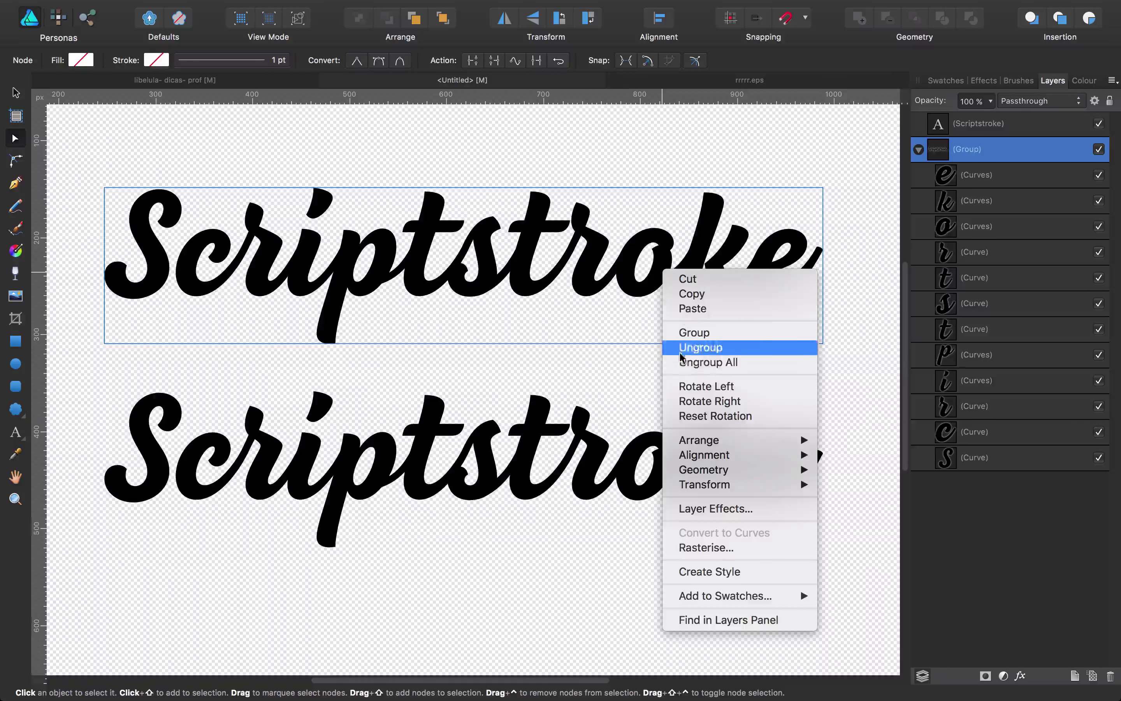
pyautogui.click(220, 202)
pyautogui.moveTo(82, 164); pyautogui.dragTo(873, 341)
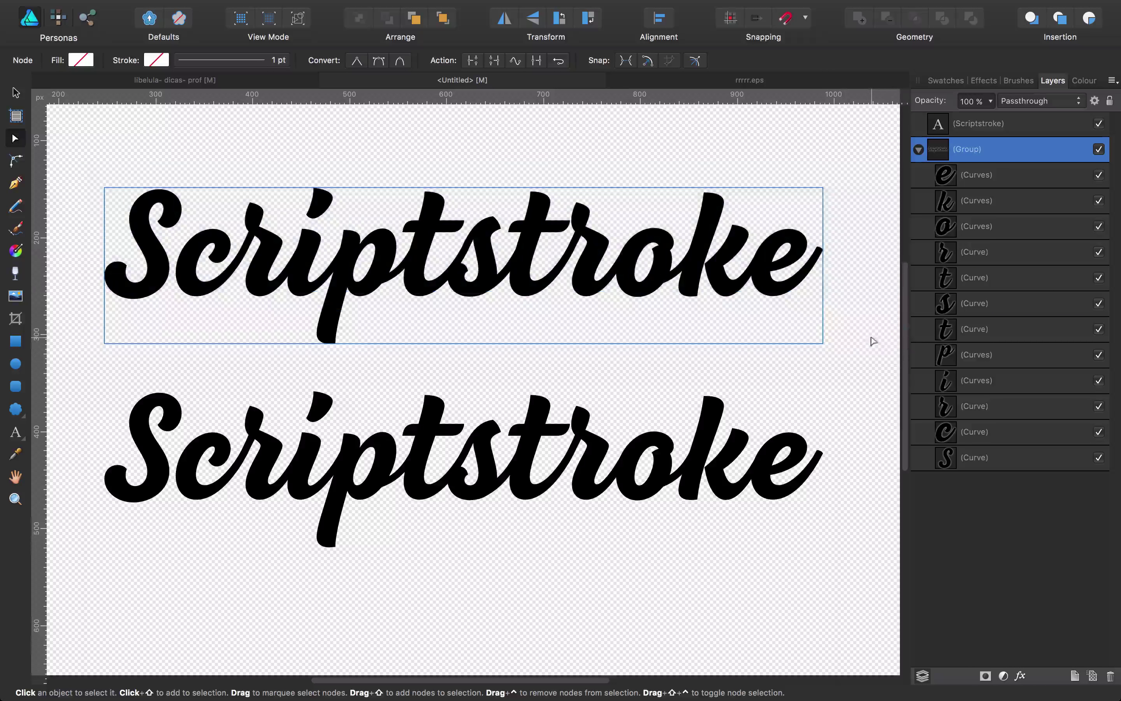
# - Merge all twelve letter curves in the upper Scriptstroke group into one shape with the Add operation
pyautogui.click(995, 187)
pyautogui.keyDown('shift'); pyautogui.click(1008, 461); pyautogui.keyUp('shift')
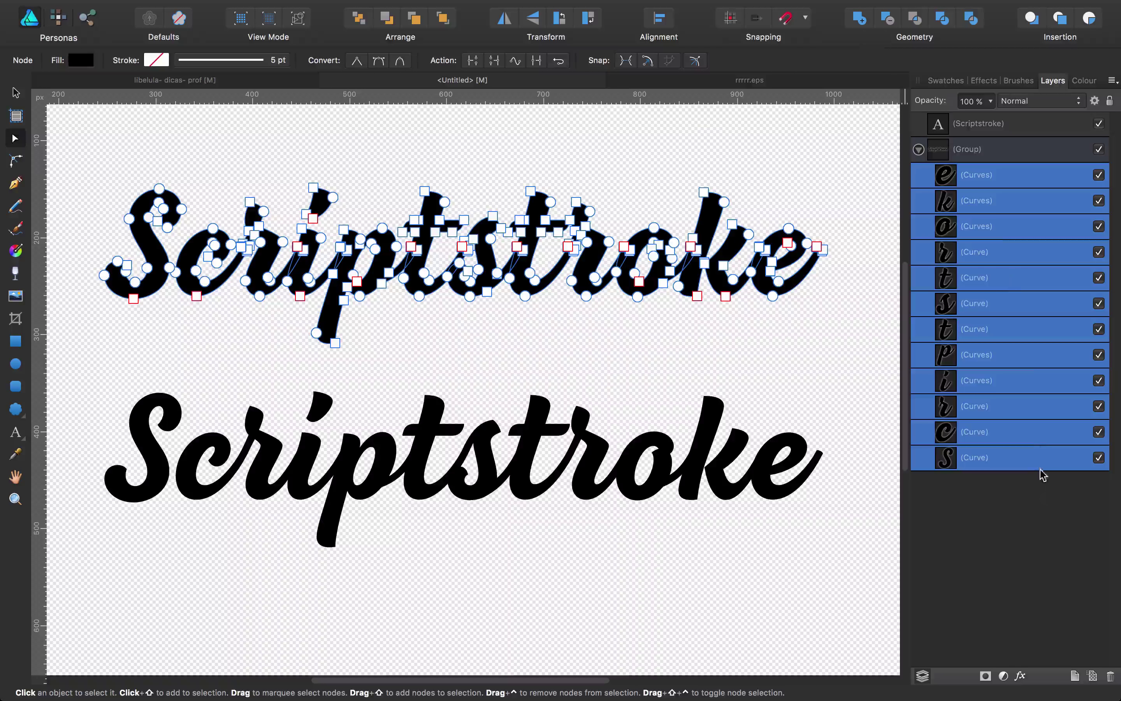
pyautogui.click(859, 18)
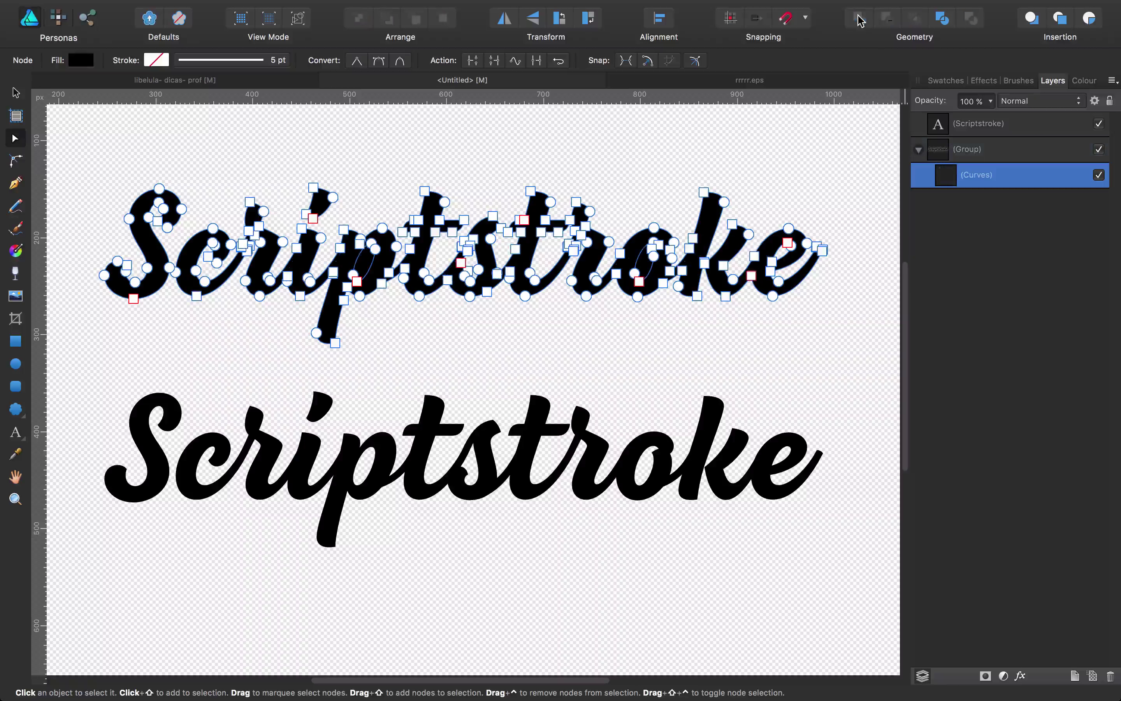
pyautogui.click(844, 181)
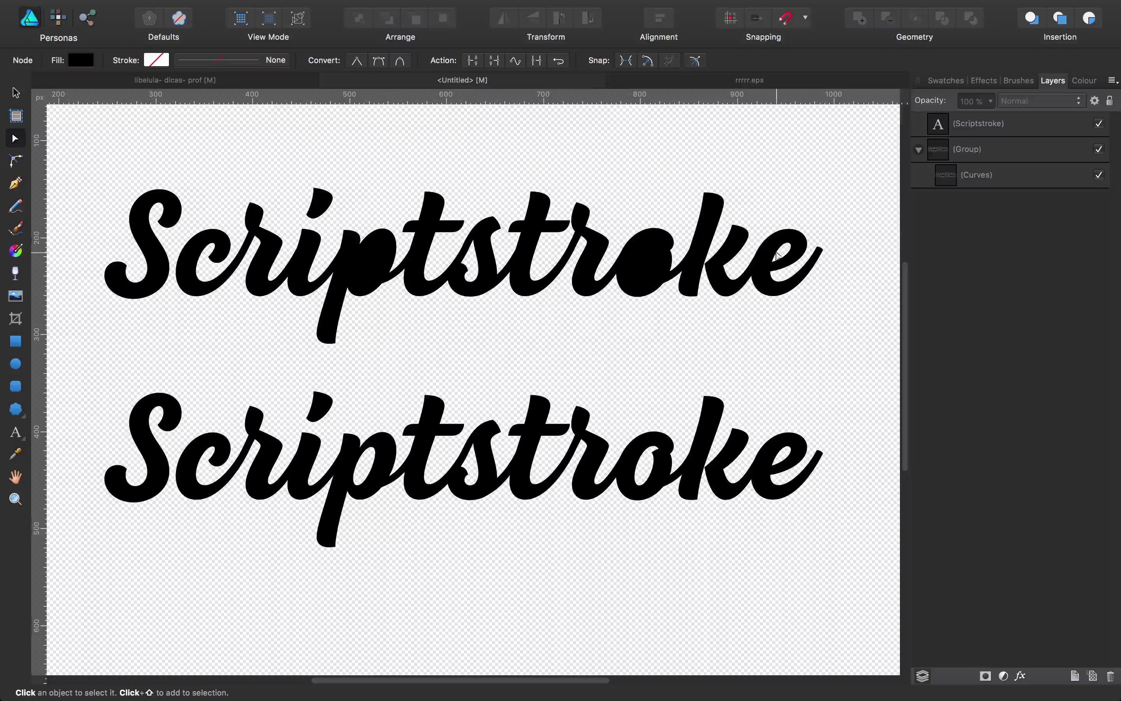
pyautogui.click(643, 269)
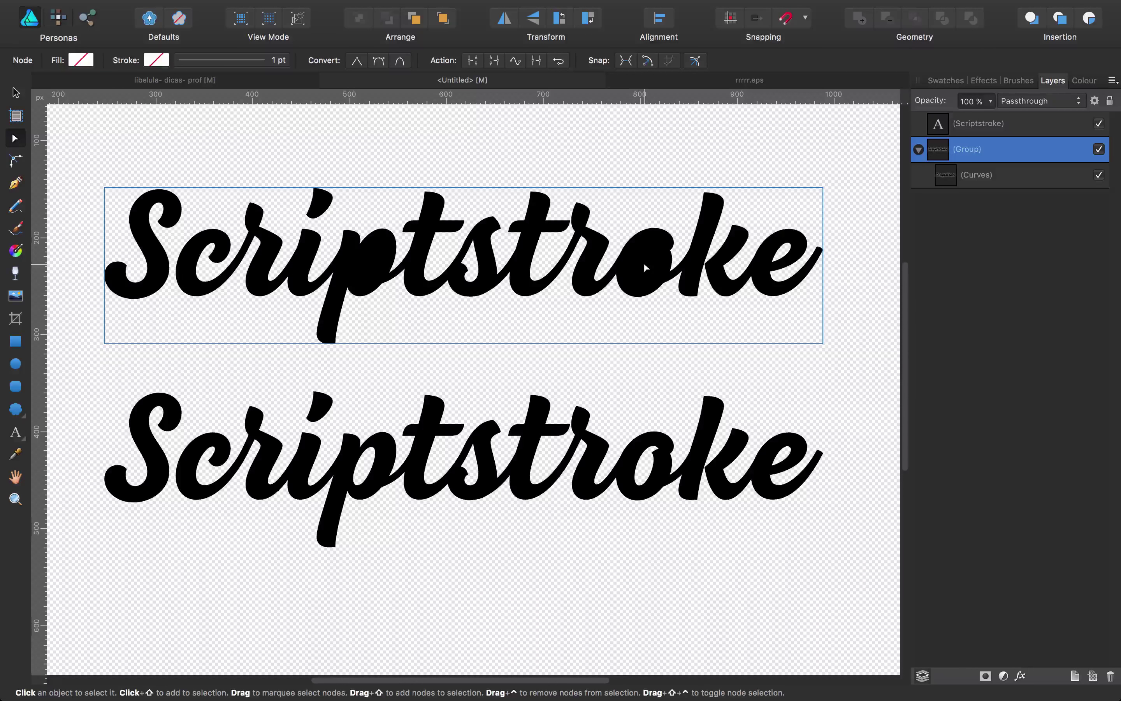
pyautogui.click(643, 261)
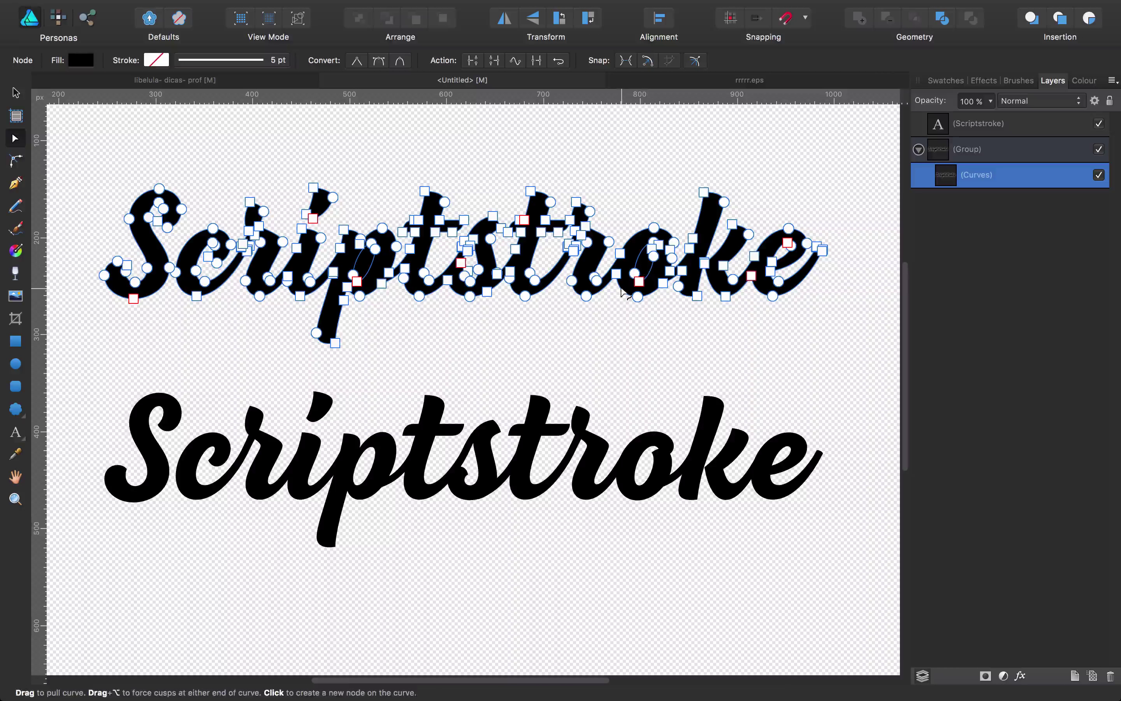
pyautogui.scroll(2, 822, 395)
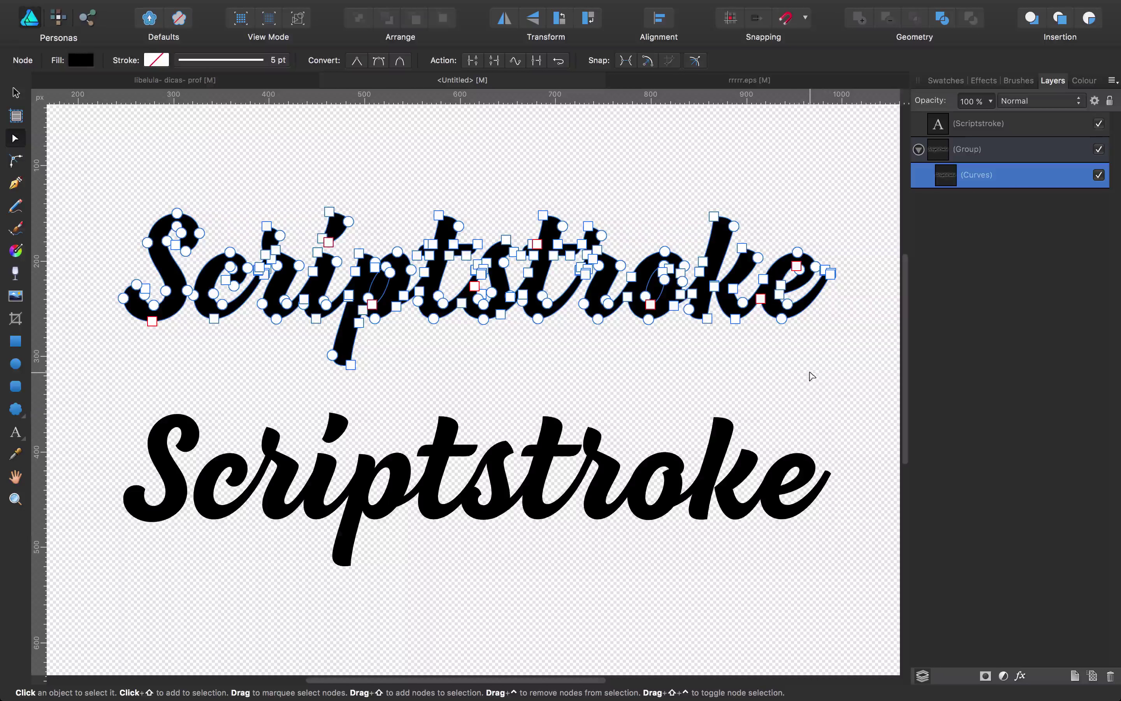
# - Delete the original Scriptstroke text below the merged lettering
pyautogui.click(812, 376)
pyautogui.click(739, 460)
pyautogui.press('BackSpace')
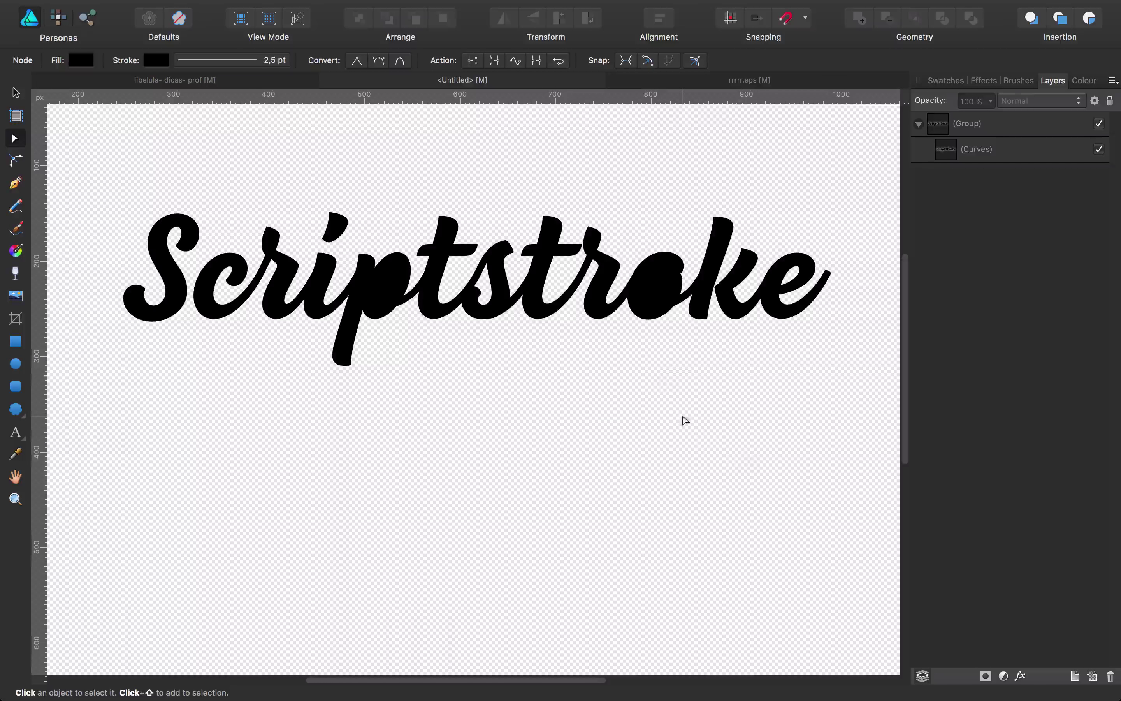
# - Duplicate the merged lettering group straight down, placing the copy about 215 px below the original
pyautogui.press('v')
pyautogui.click(600, 273)
pyautogui.moveTo(600, 273); pyautogui.dragTo(596, 477)
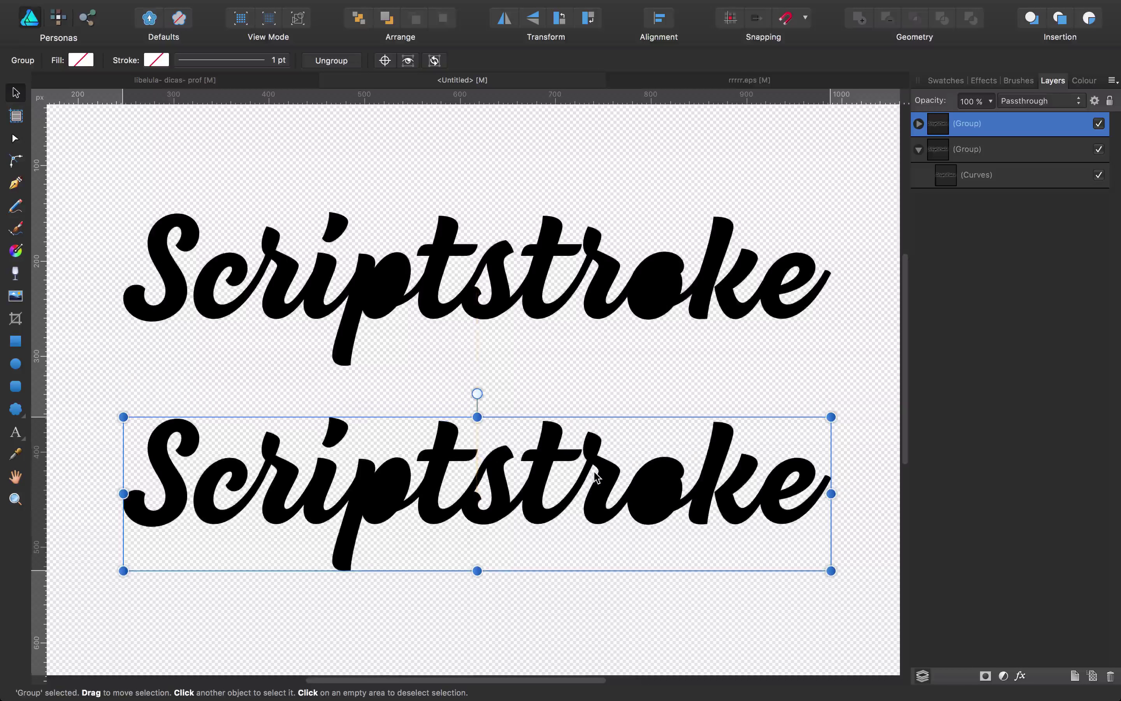
pyautogui.click(610, 175)
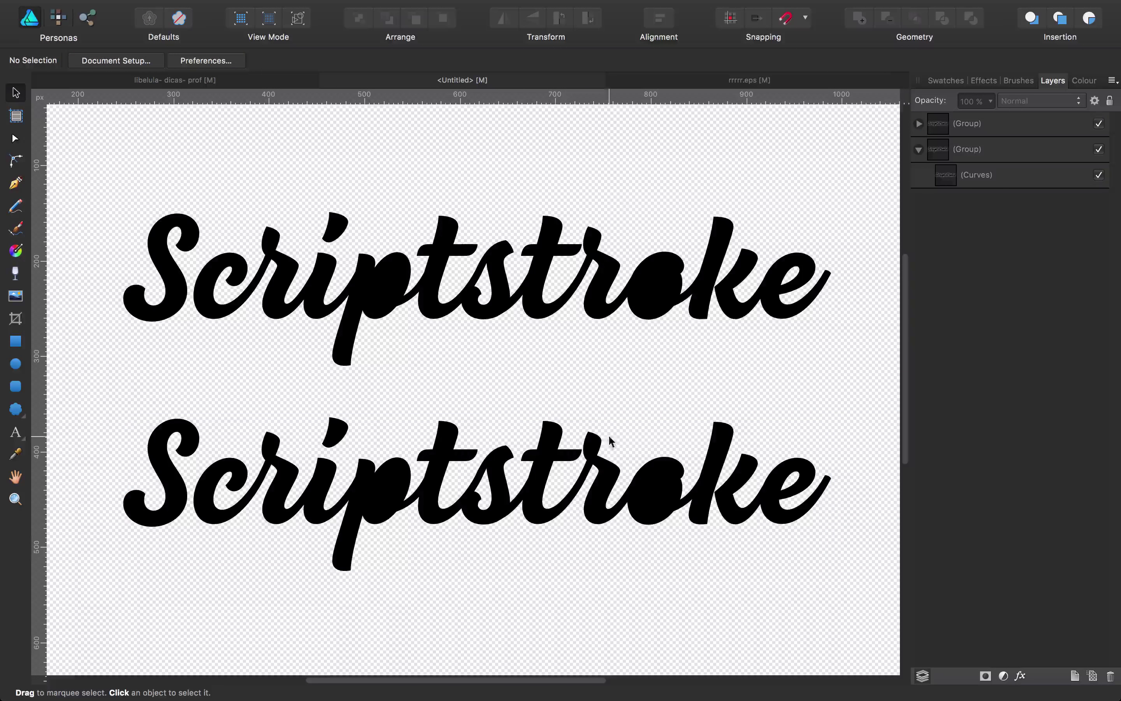
# - Select the merged curves of the lower lettering copy with the Node tool
pyautogui.click(645, 496)
pyautogui.press('a')
pyautogui.click(646, 496)
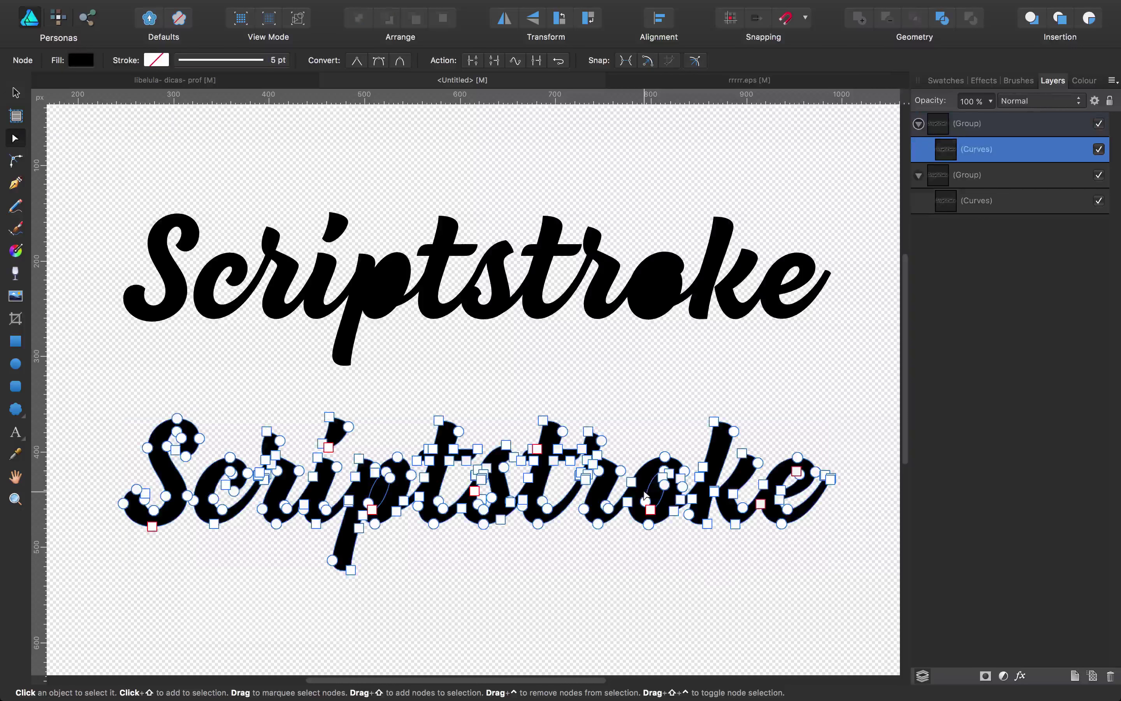
# - Try to shift nodes of the inner contour of the letter o in the lower copy, and undo it
pyautogui.click(661, 486)
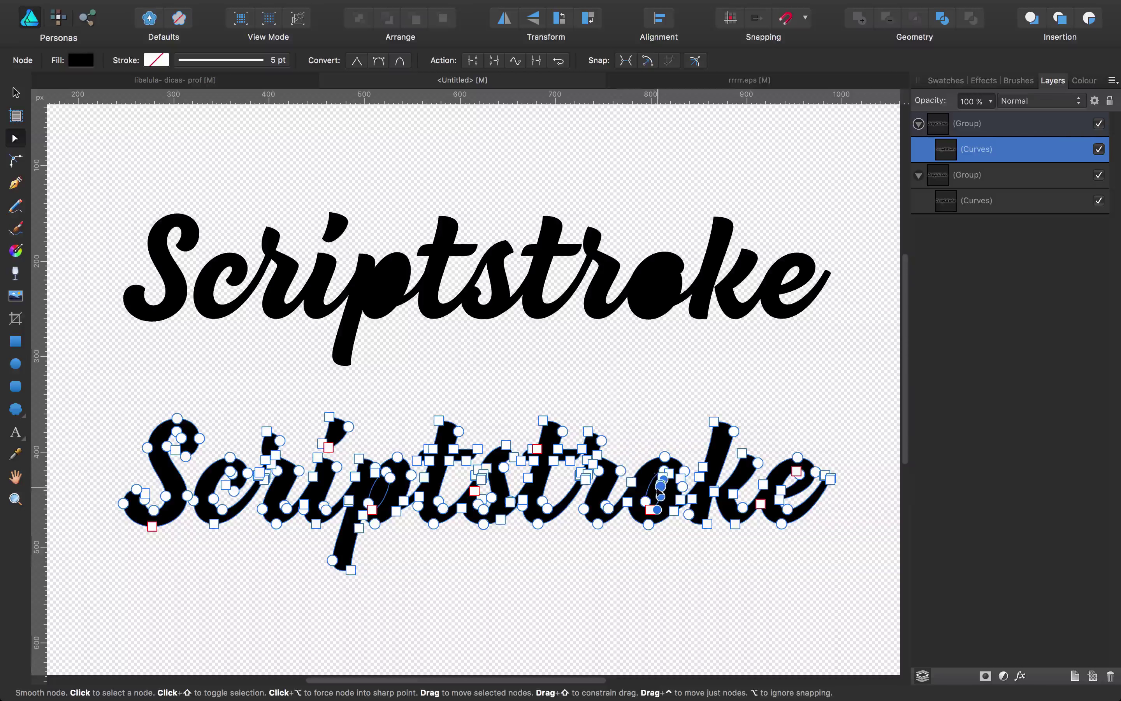
pyautogui.moveTo(657, 487); pyautogui.dragTo(662, 488)
pyautogui.press('super+z')
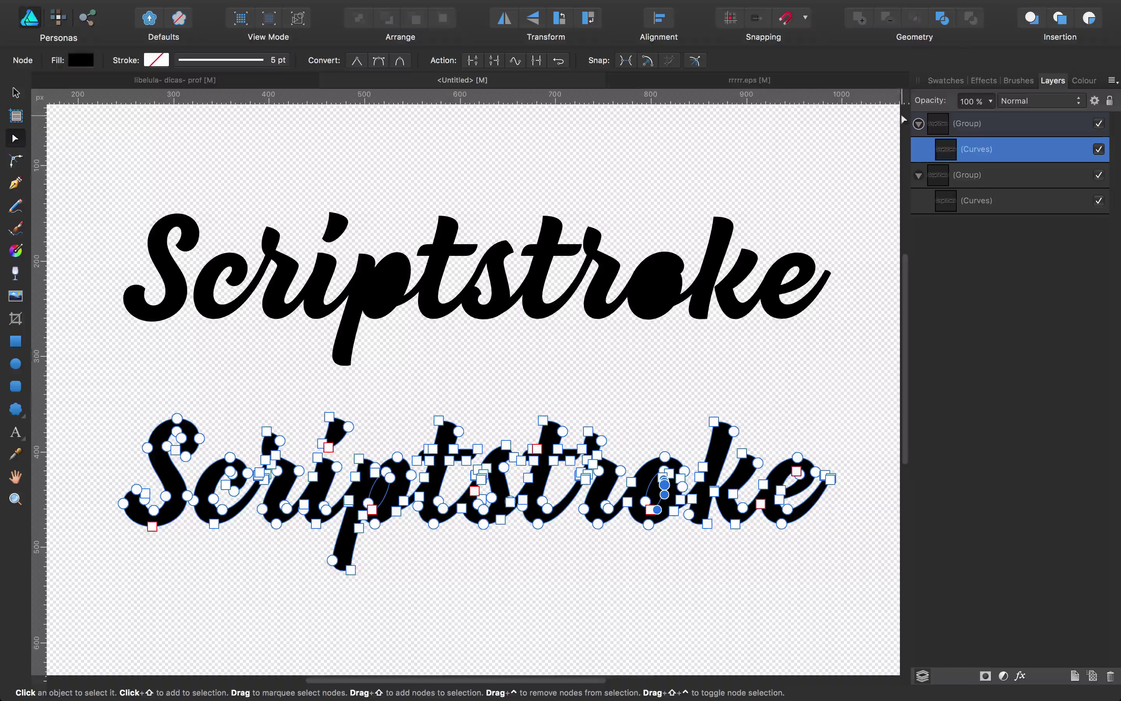
# - Divide the lower lettering into separate curves and pick out the counter shapes of the p and the o
pyautogui.click(941, 20)
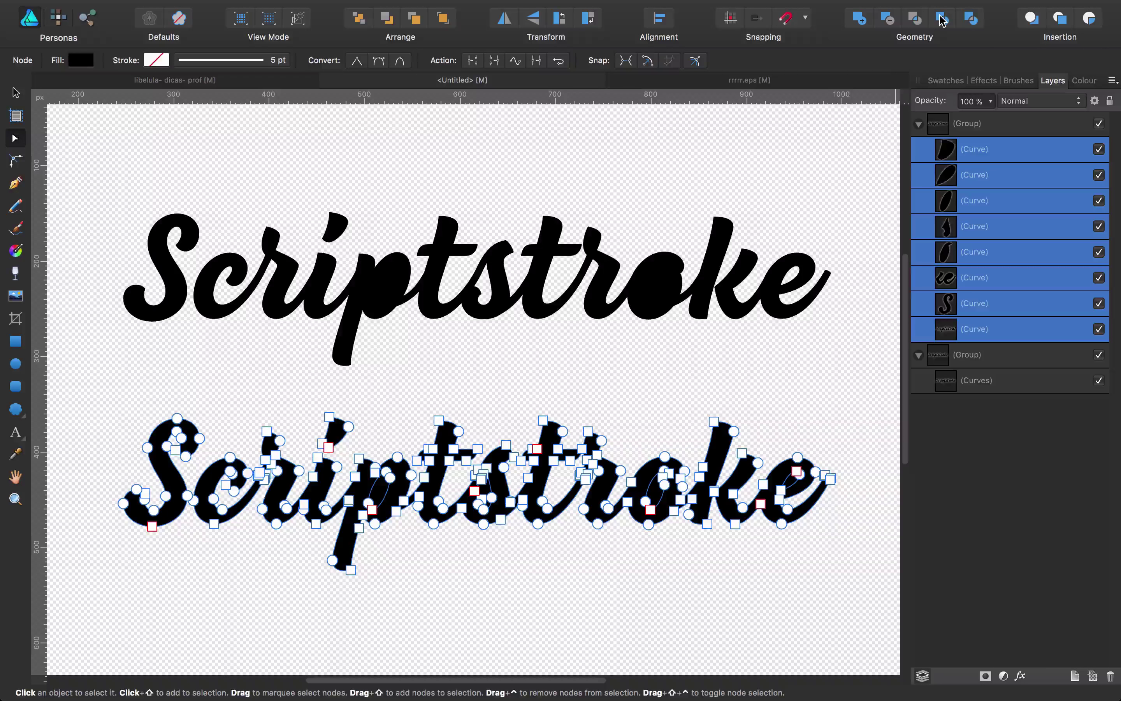
pyautogui.click(984, 203)
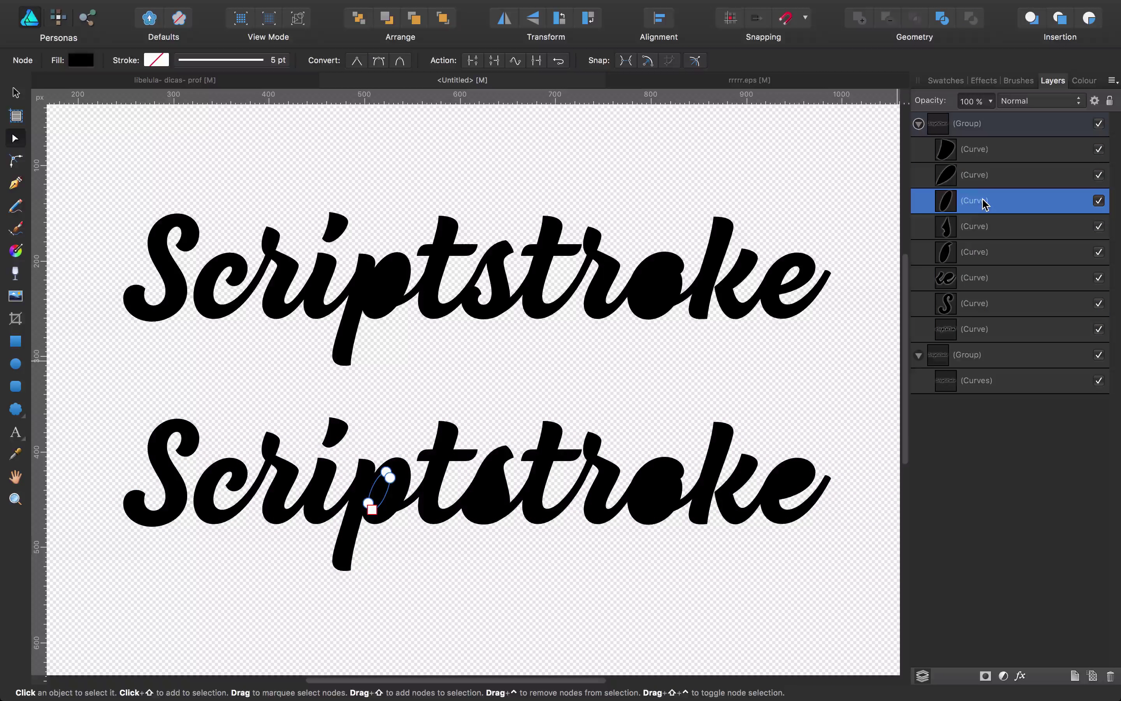
pyautogui.keyDown('super'); pyautogui.click(985, 254); pyautogui.keyUp('super')
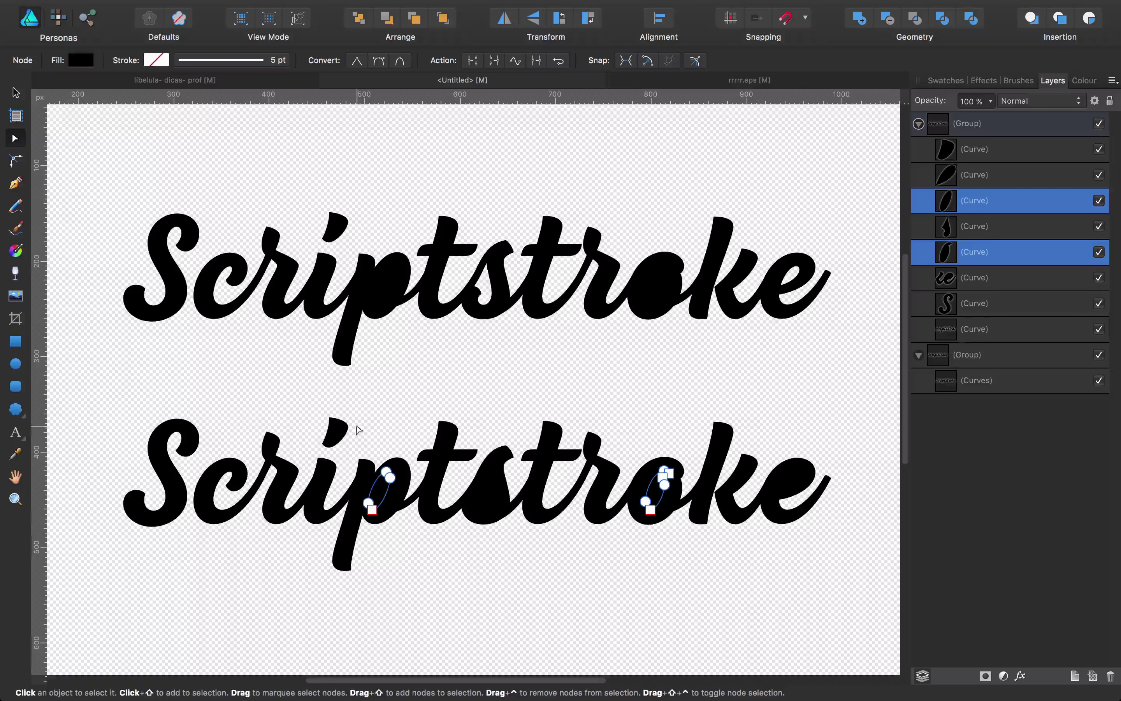
# - Select the whole lower lettering group and set its fill to red, HSL 360, 100, 46
pyautogui.click(111, 392)
pyautogui.press('v')
pyautogui.moveTo(95, 389); pyautogui.dragTo(863, 592)
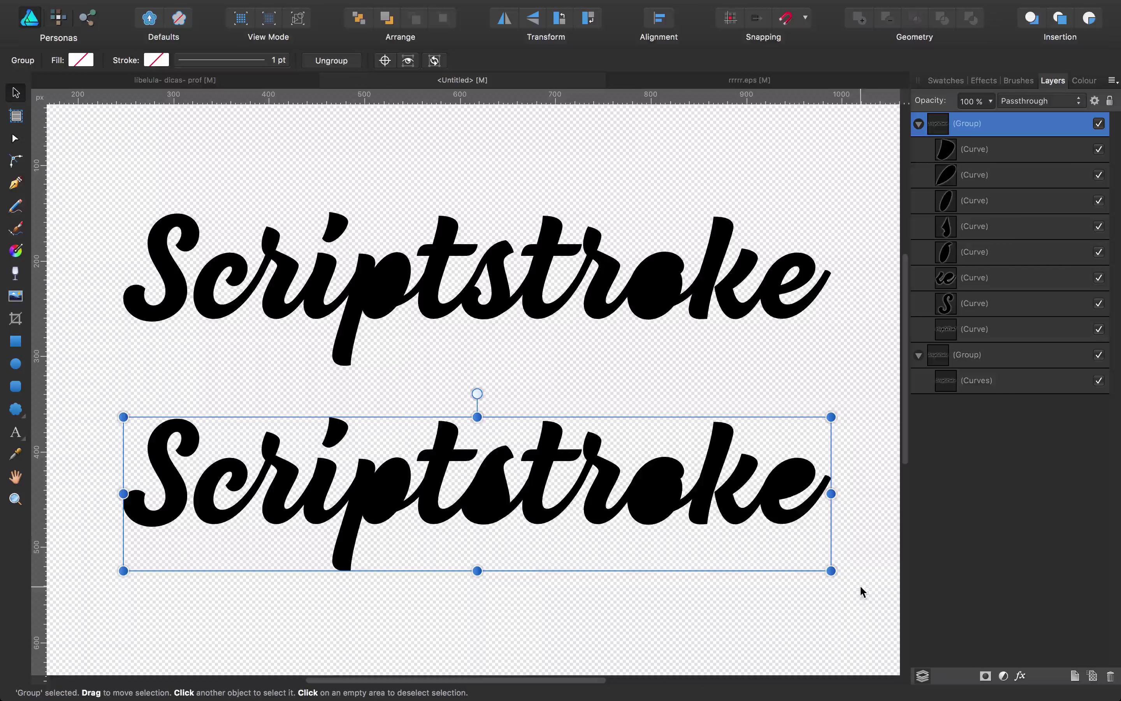
pyautogui.click(1084, 83)
pyautogui.click(1000, 171)
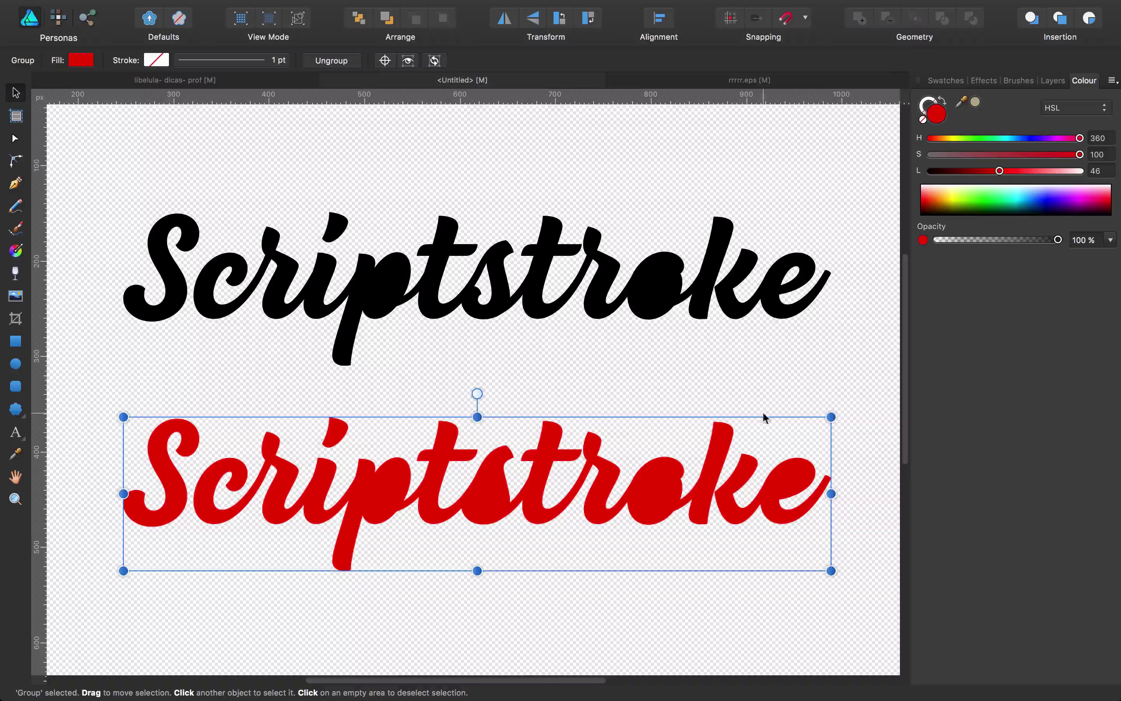
# - Align the red and black lettering groups to each other's centre horizontally and vertically so they overlap
pyautogui.keyDown('shift'); pyautogui.click(712, 290); pyautogui.keyUp('shift')
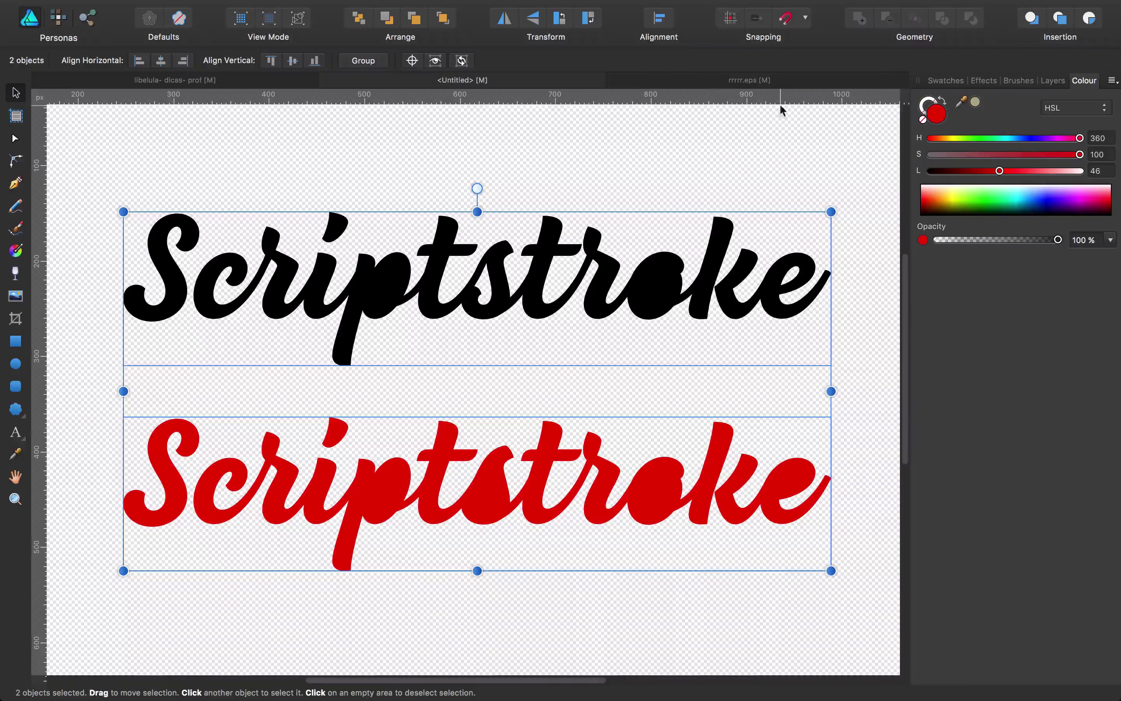
pyautogui.click(659, 19)
pyautogui.click(692, 80)
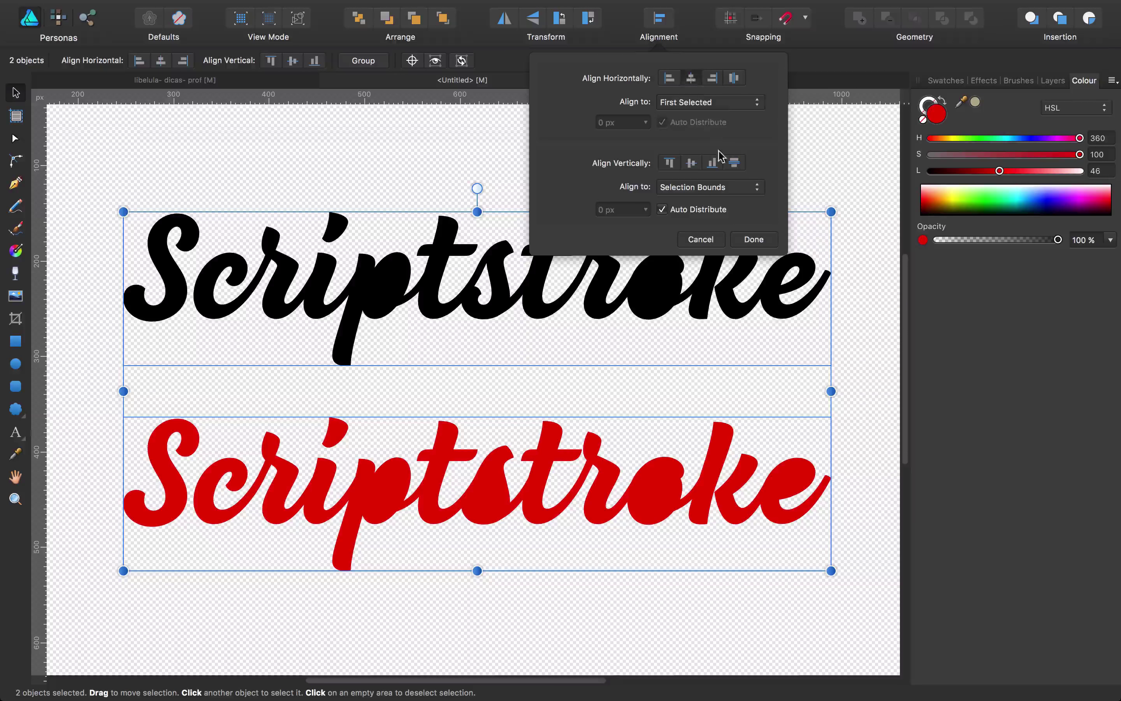
pyautogui.click(692, 163)
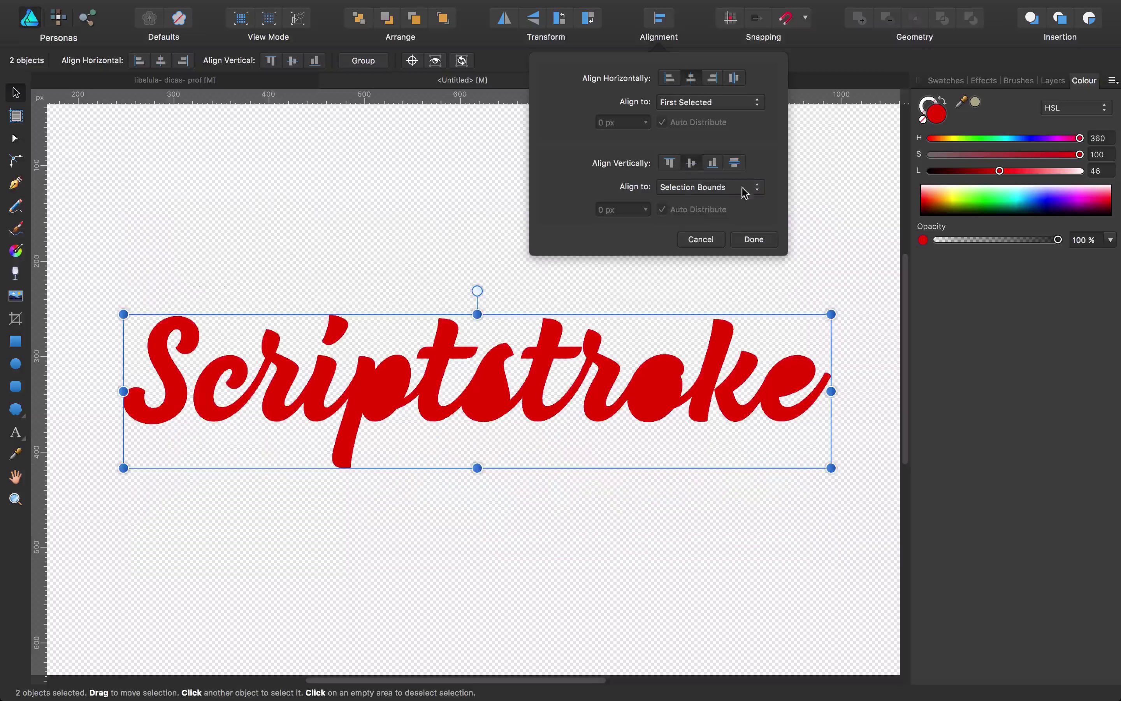
pyautogui.click(430, 228)
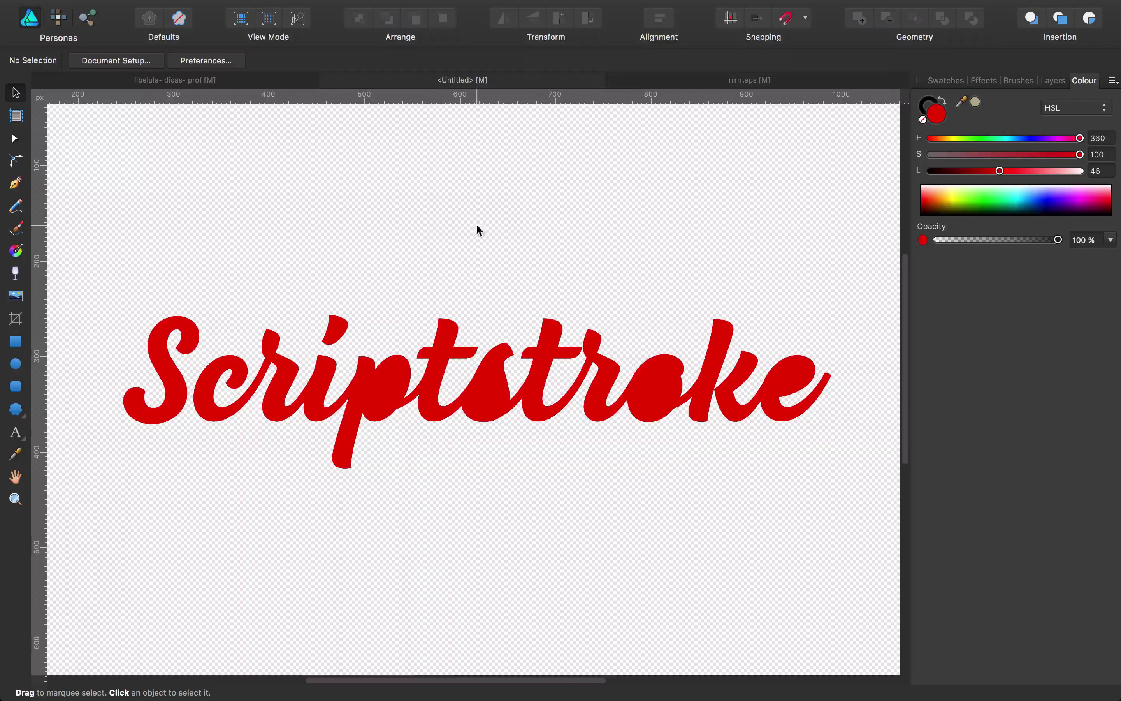
# - Delete the red pieces for the i dot, the e counter and the inside of the s from the divided group
pyautogui.click(1061, 83)
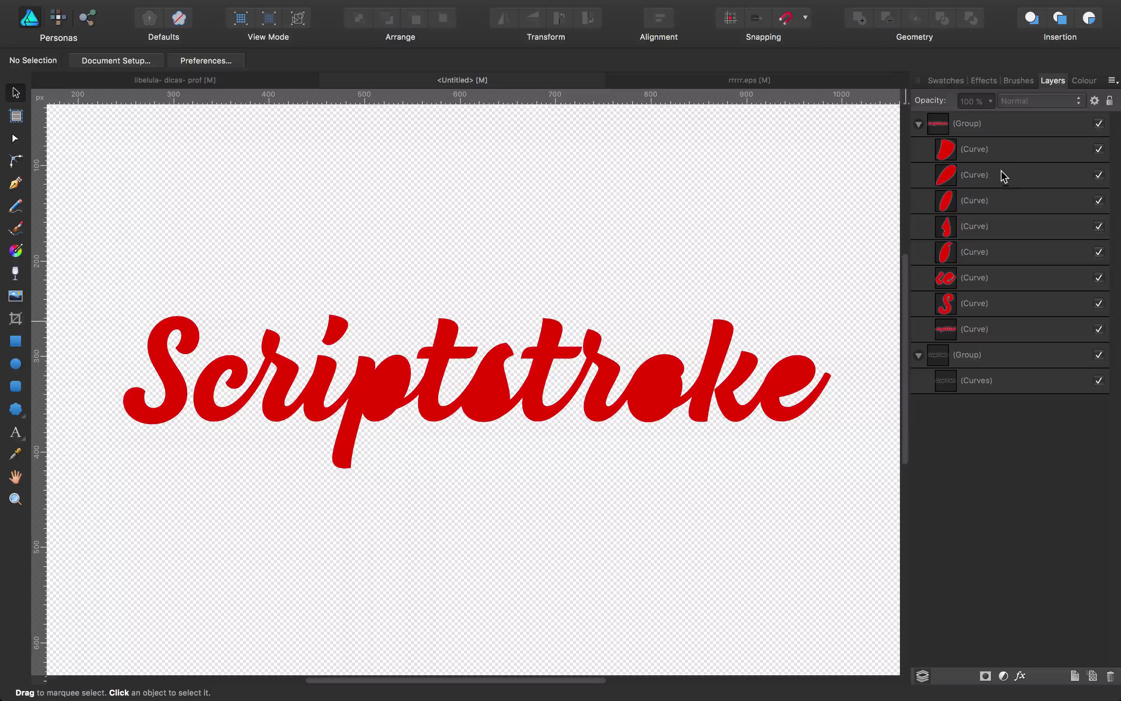
pyautogui.click(1006, 151)
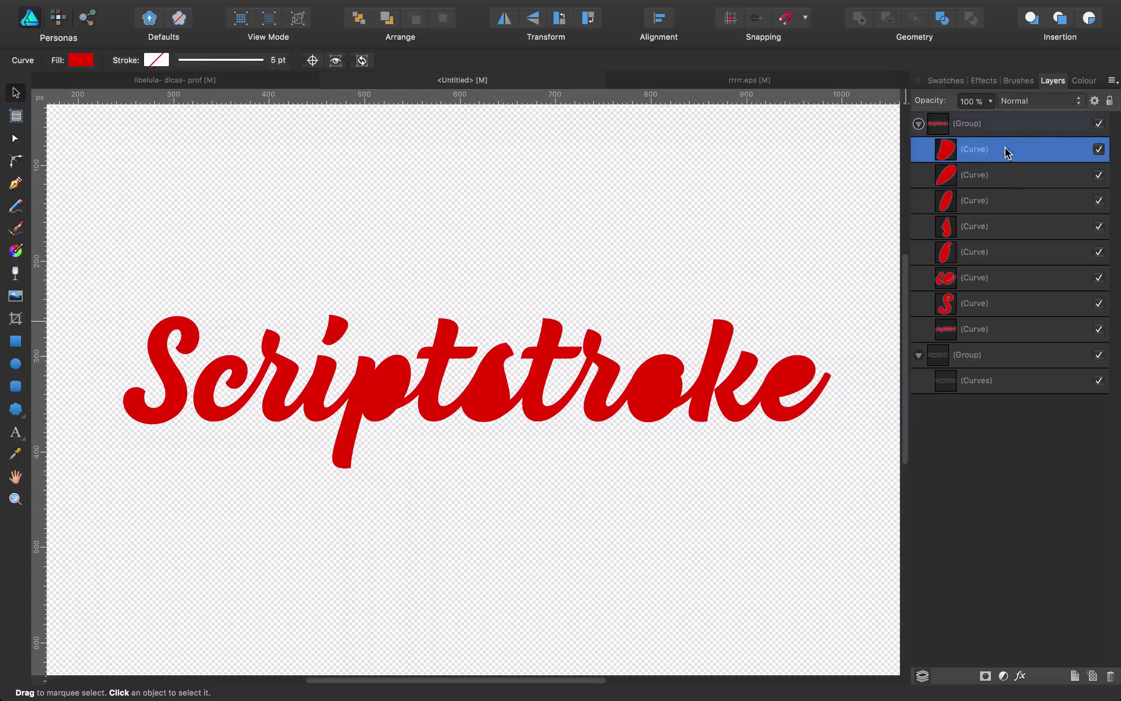
pyautogui.keyDown('shift'); pyautogui.click(1001, 204); pyautogui.keyUp('shift')
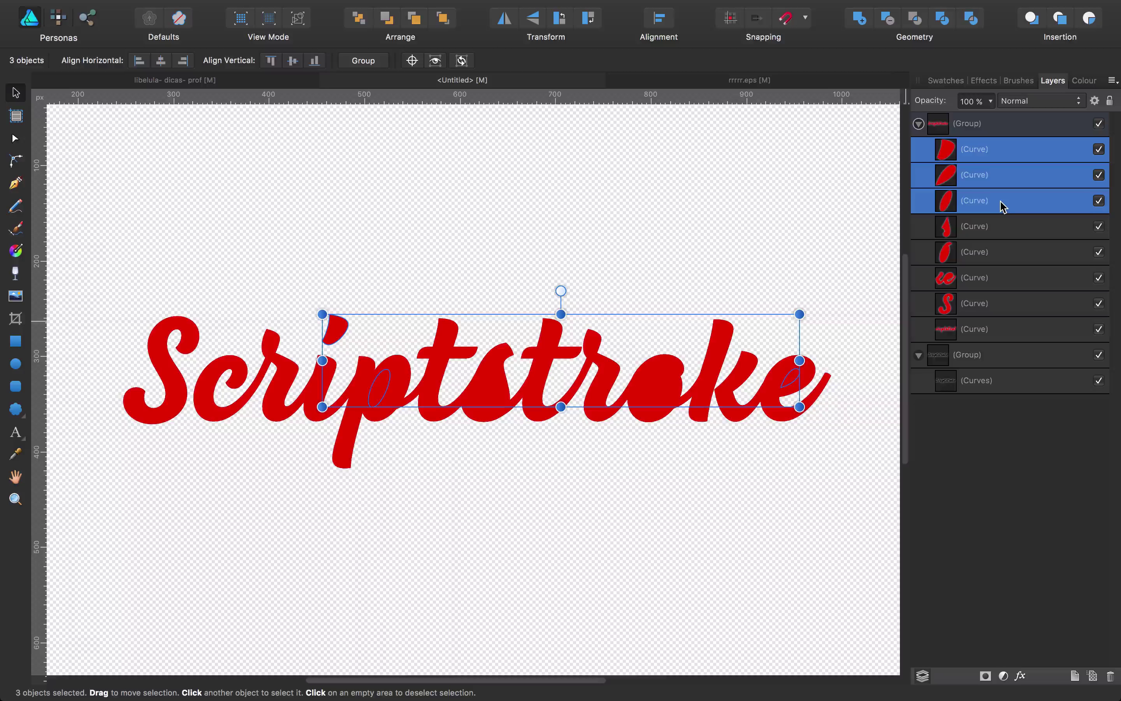
pyautogui.press('super+alt+s')
pyautogui.click(997, 178)
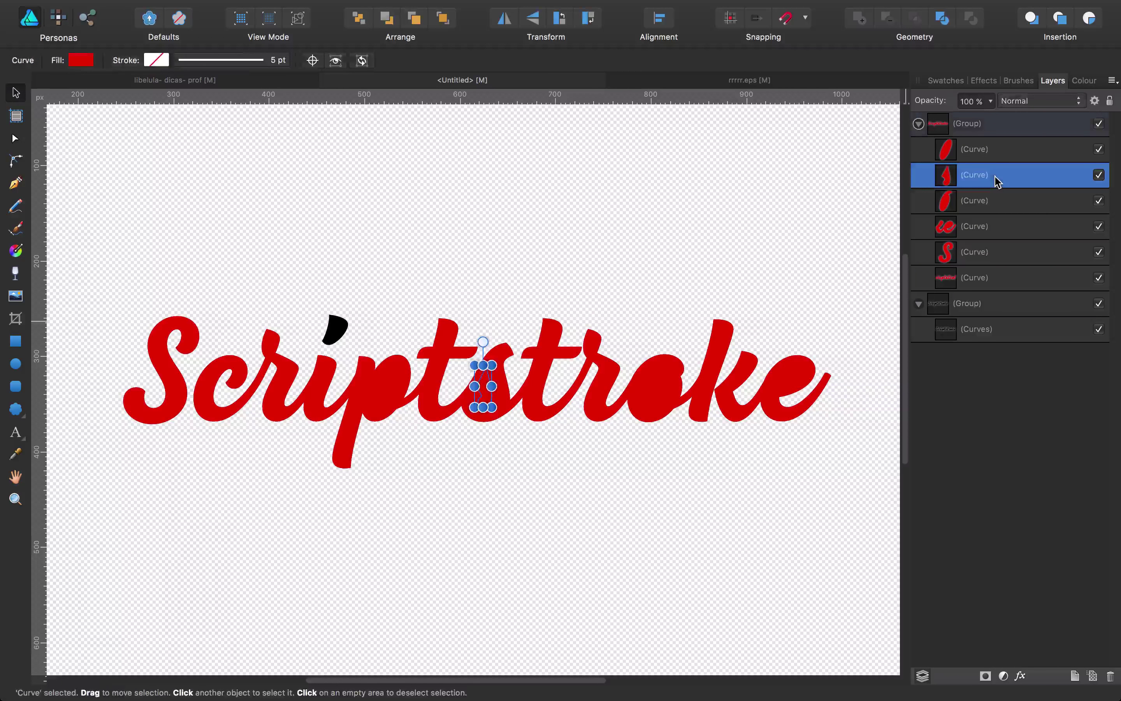
pyautogui.press('Delete')
# - Delete the three red letter-body curves, keeping only the red p and o counter shapes
pyautogui.click(994, 200)
pyautogui.keyDown('shift'); pyautogui.click(996, 253); pyautogui.keyUp('shift')
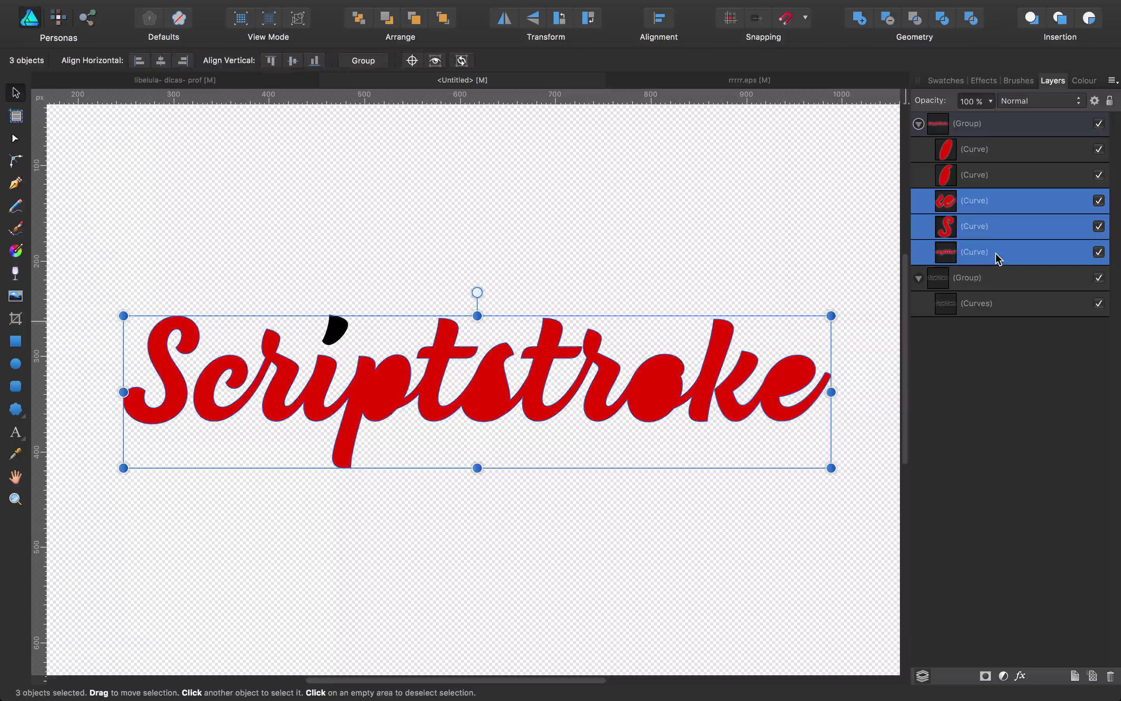
pyautogui.press('Delete')
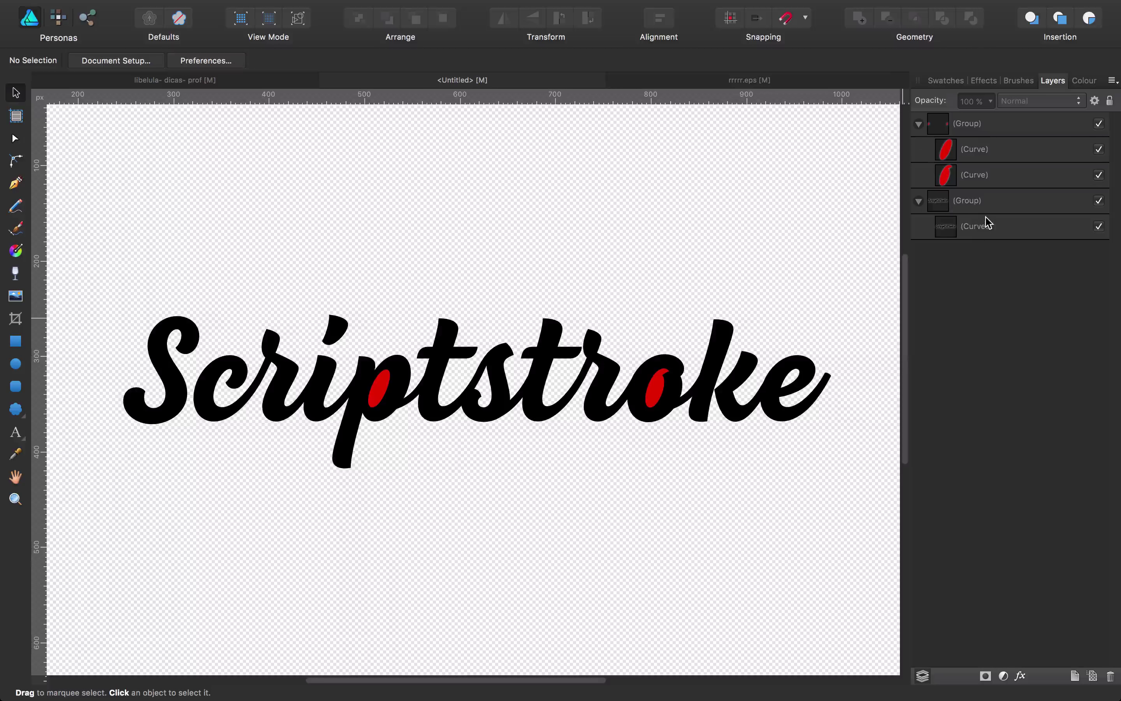
# - Subtract the two red p and o counter shapes from the black merged lettering
pyautogui.click(984, 153)
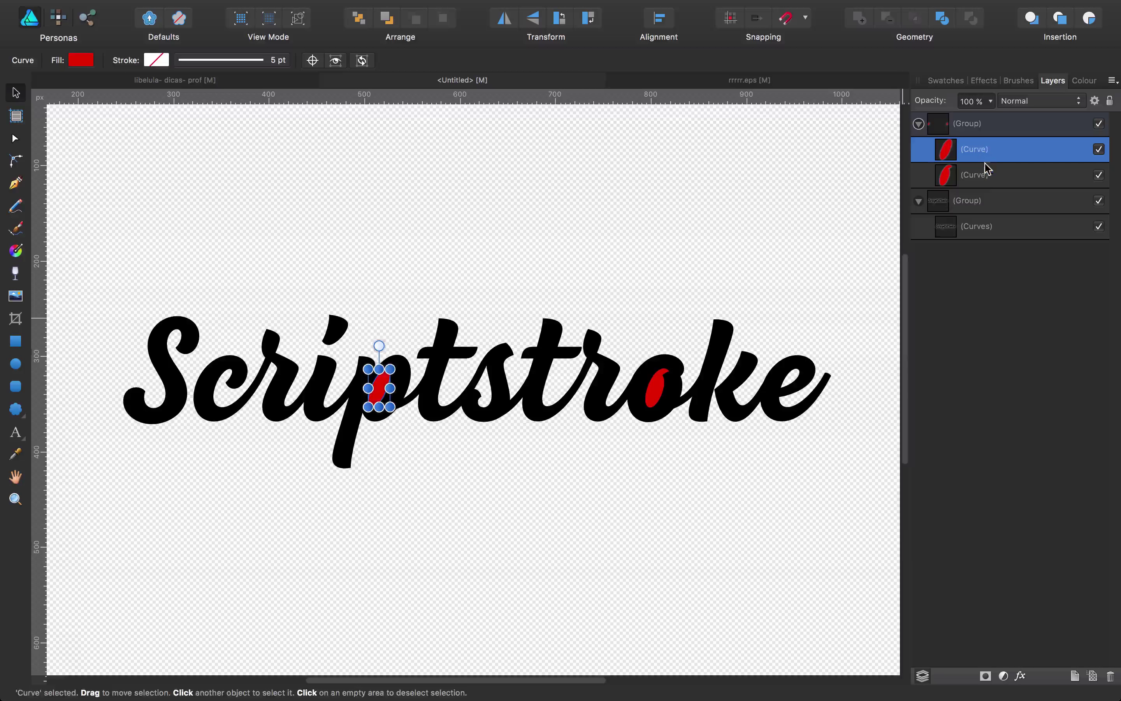
pyautogui.keyDown('shift'); pyautogui.click(982, 178); pyautogui.keyUp('shift')
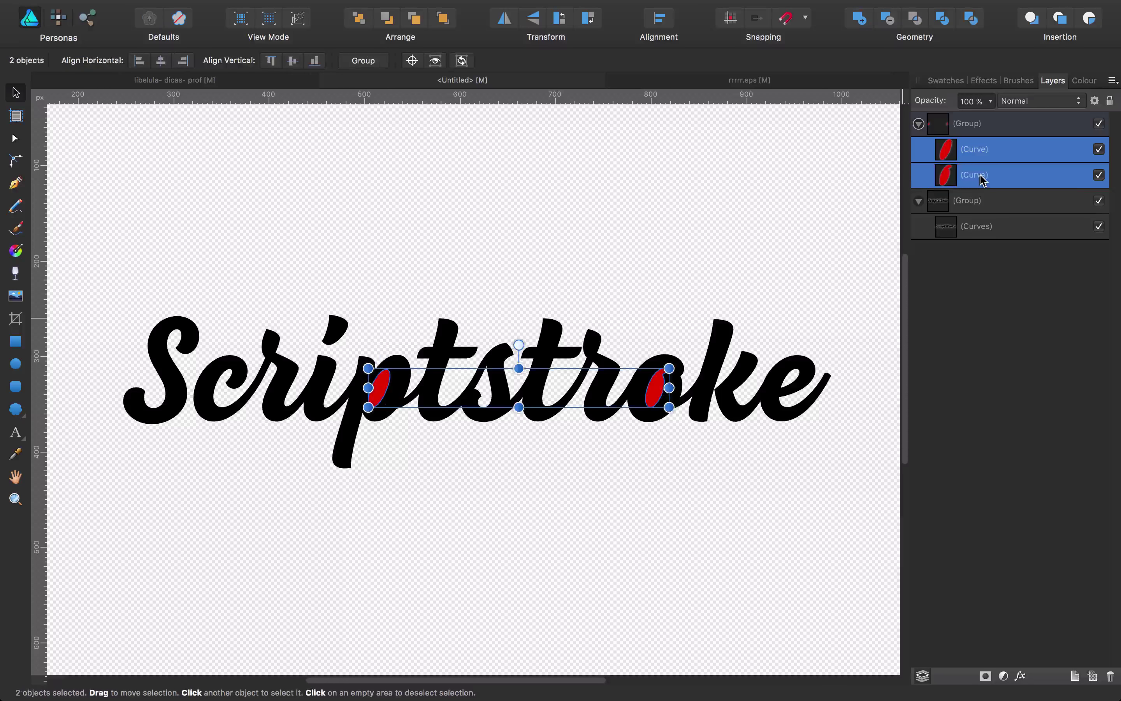
pyautogui.keyDown('shift'); pyautogui.click(979, 227); pyautogui.keyUp('shift')
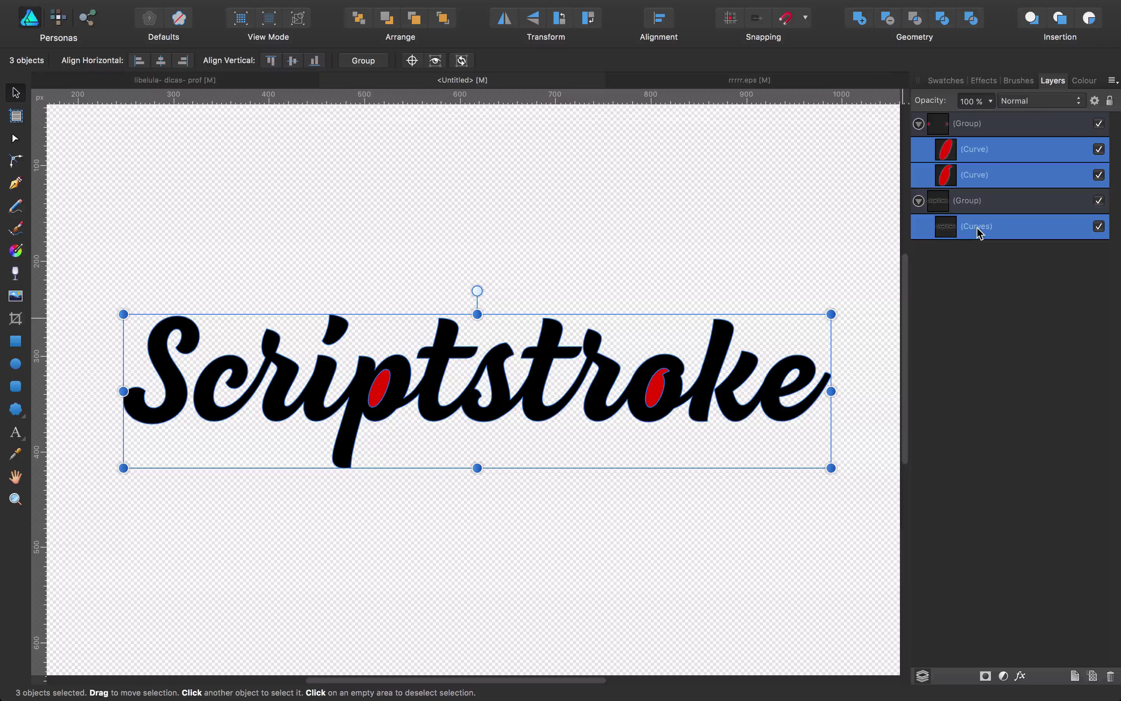
pyautogui.click(888, 20)
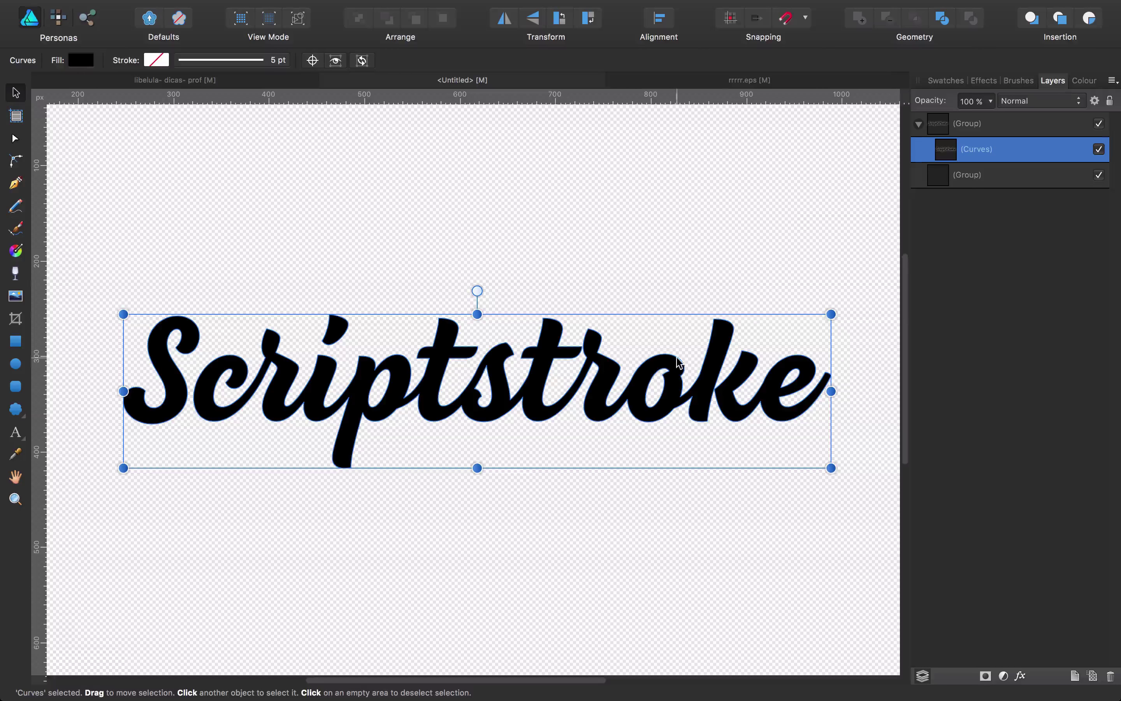
pyautogui.press('a')
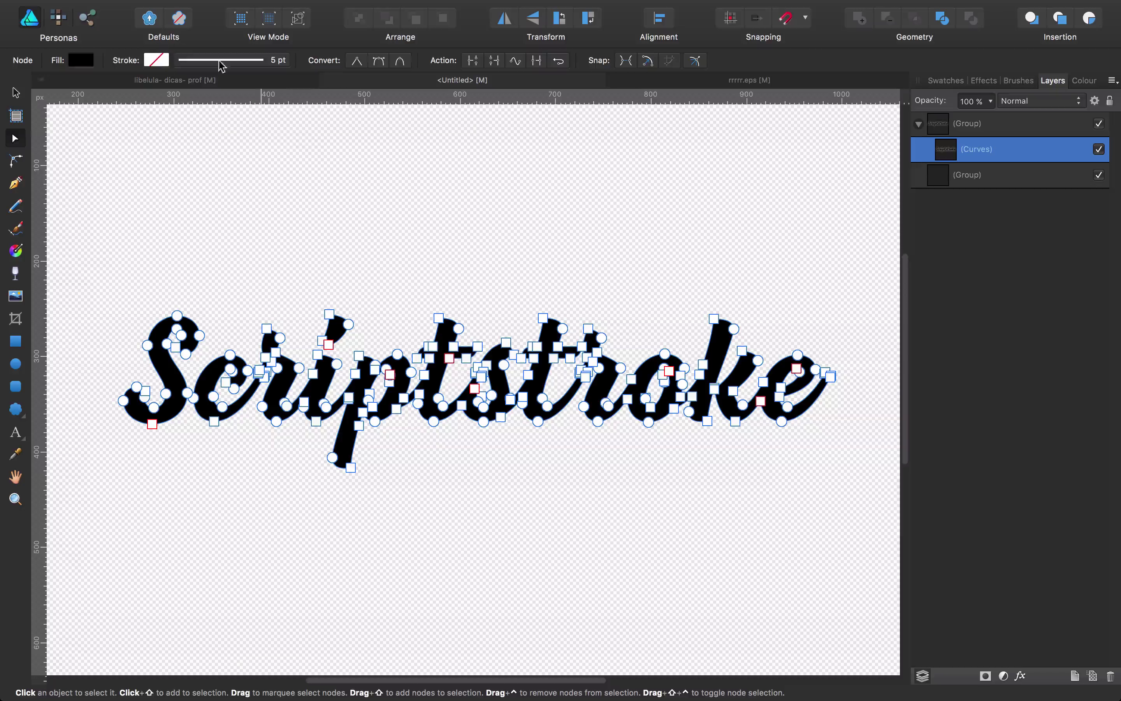
# - Give the merged black lettering a red stroke and set its width to 4 pt
pyautogui.click(156, 60)
pyautogui.click(193, 103)
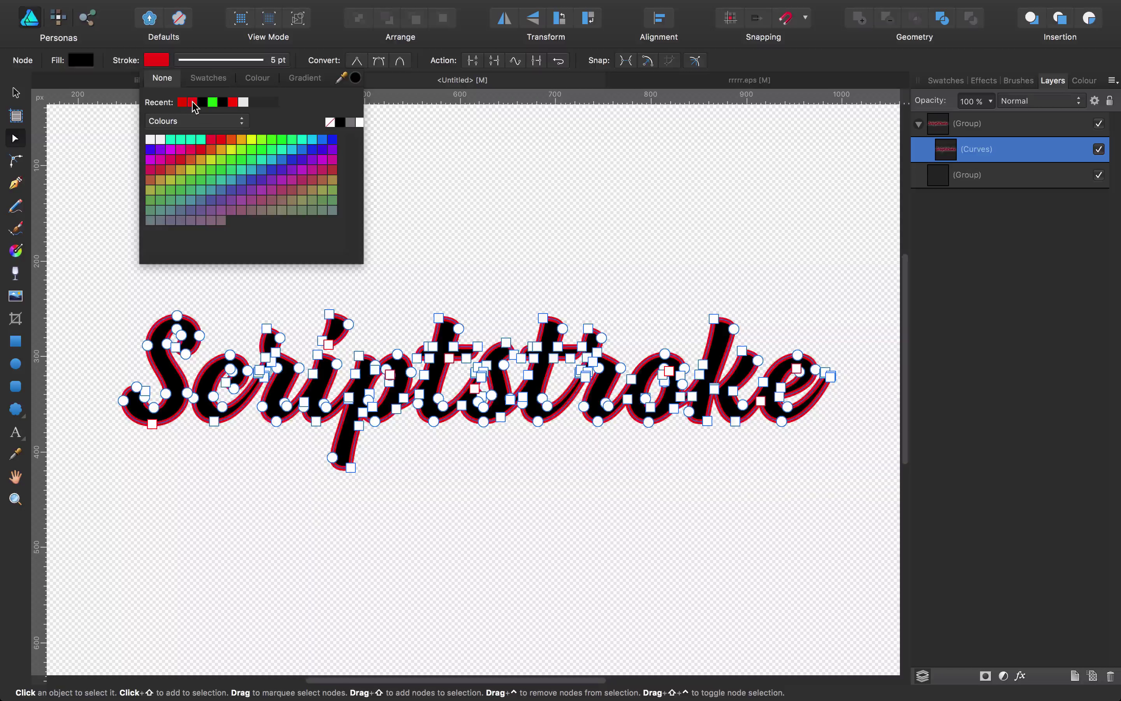
pyautogui.click(266, 66)
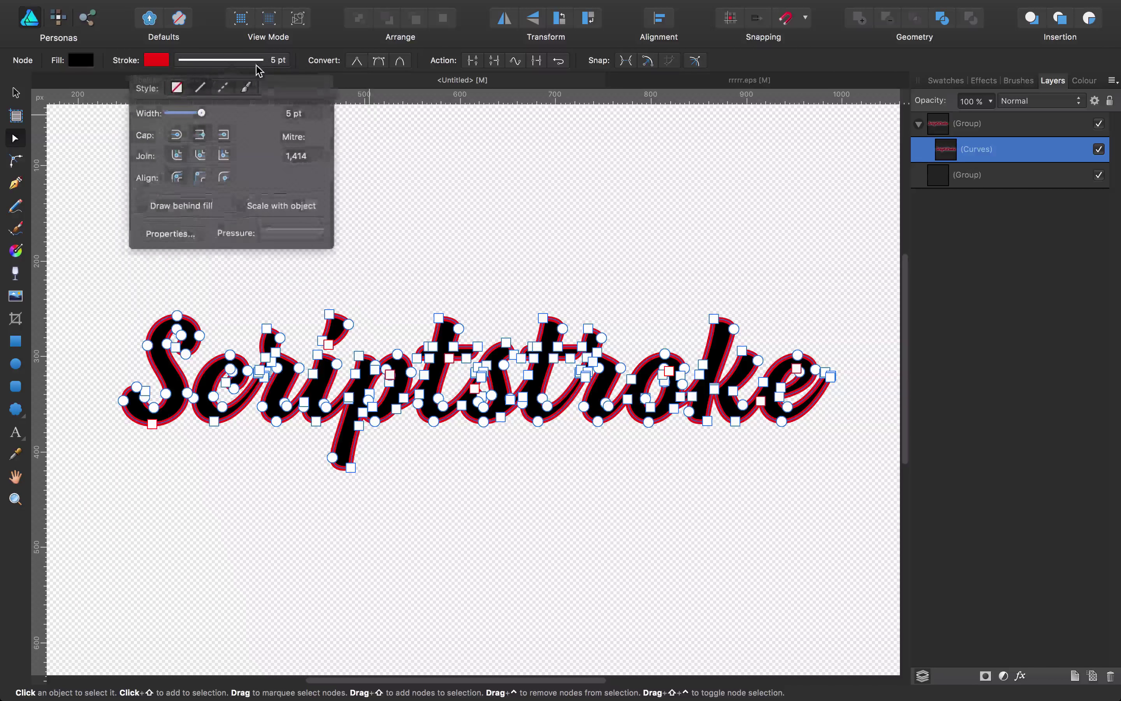
pyautogui.moveTo(208, 110); pyautogui.dragTo(201, 112)
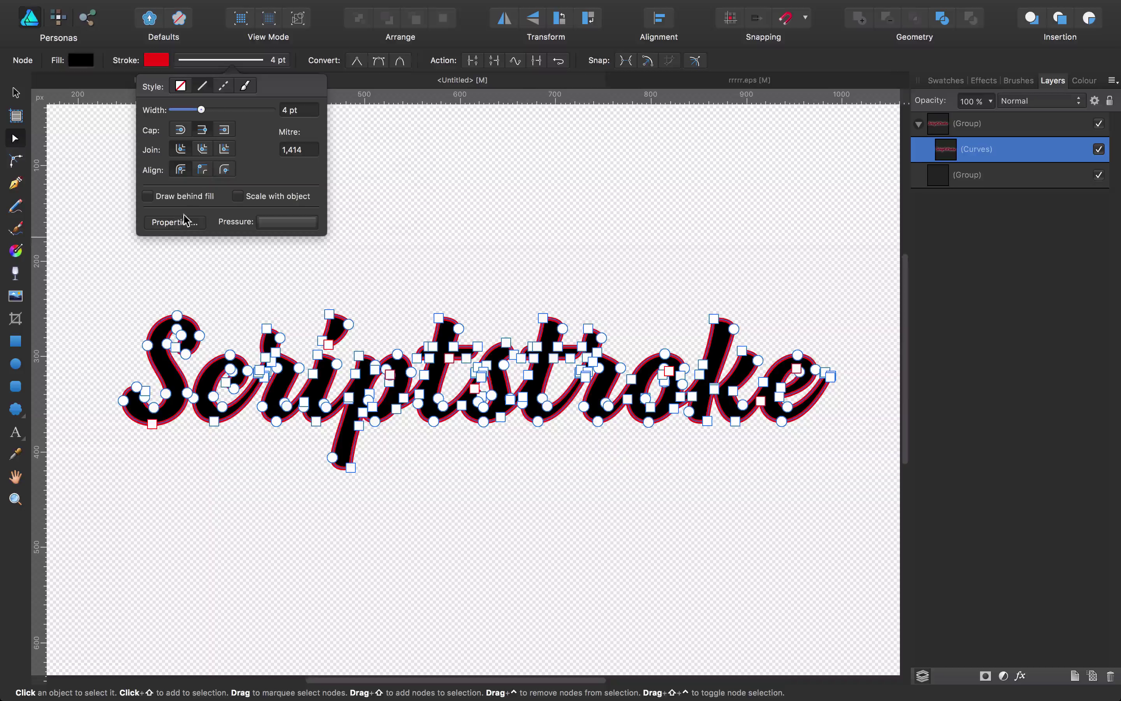
# - Try a dashed line style on the lettering's red stroke, deselect the lettering and show the layer effects
pyautogui.click(224, 87)
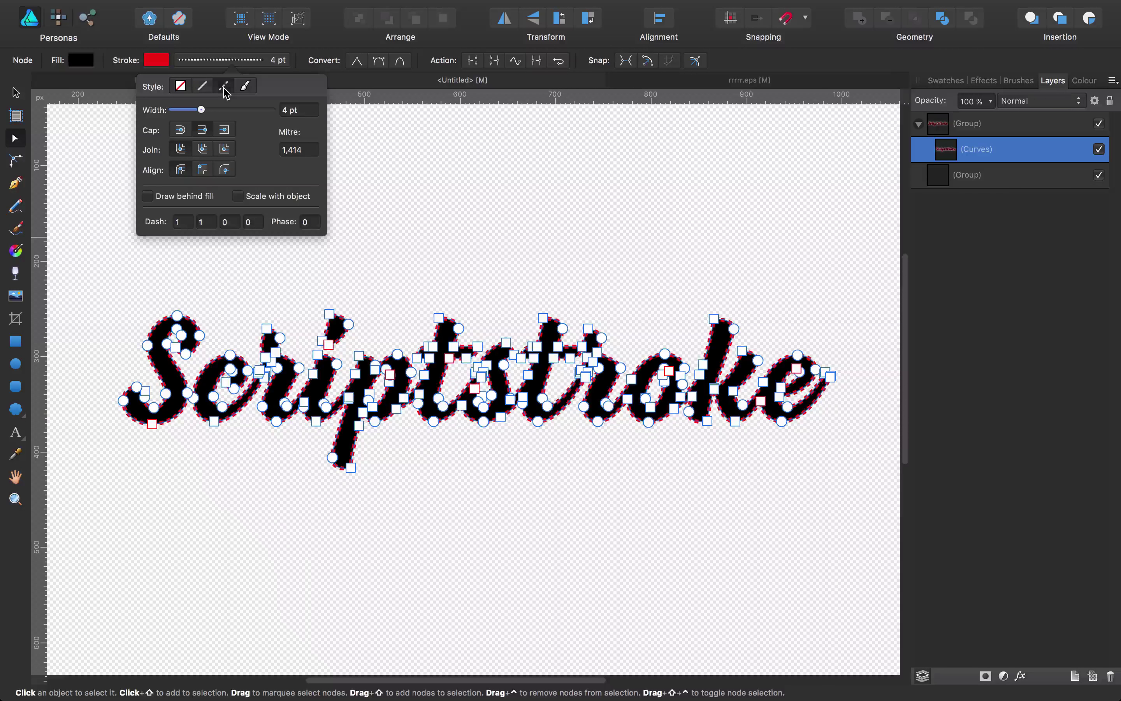
pyautogui.click(503, 282)
pyautogui.click(988, 82)
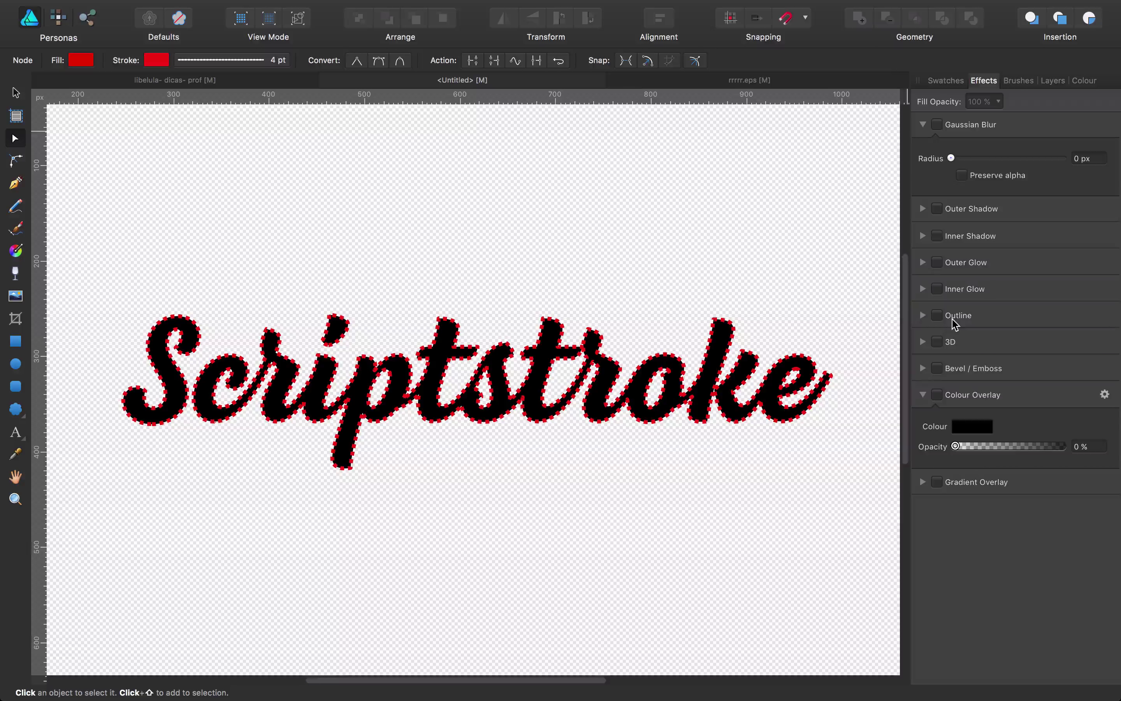
# - Undo the dashed line style on the lettering's stroke and deselect the lettering
pyautogui.press('super+z')
pyautogui.press('super+z')
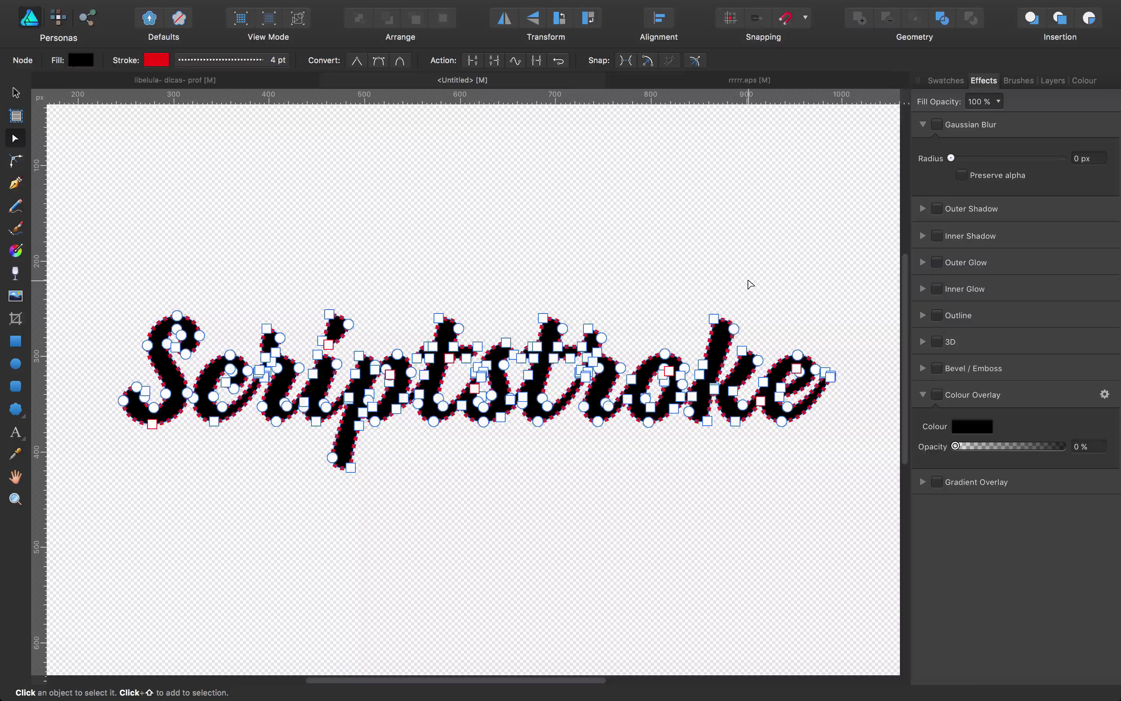
pyautogui.click(749, 280)
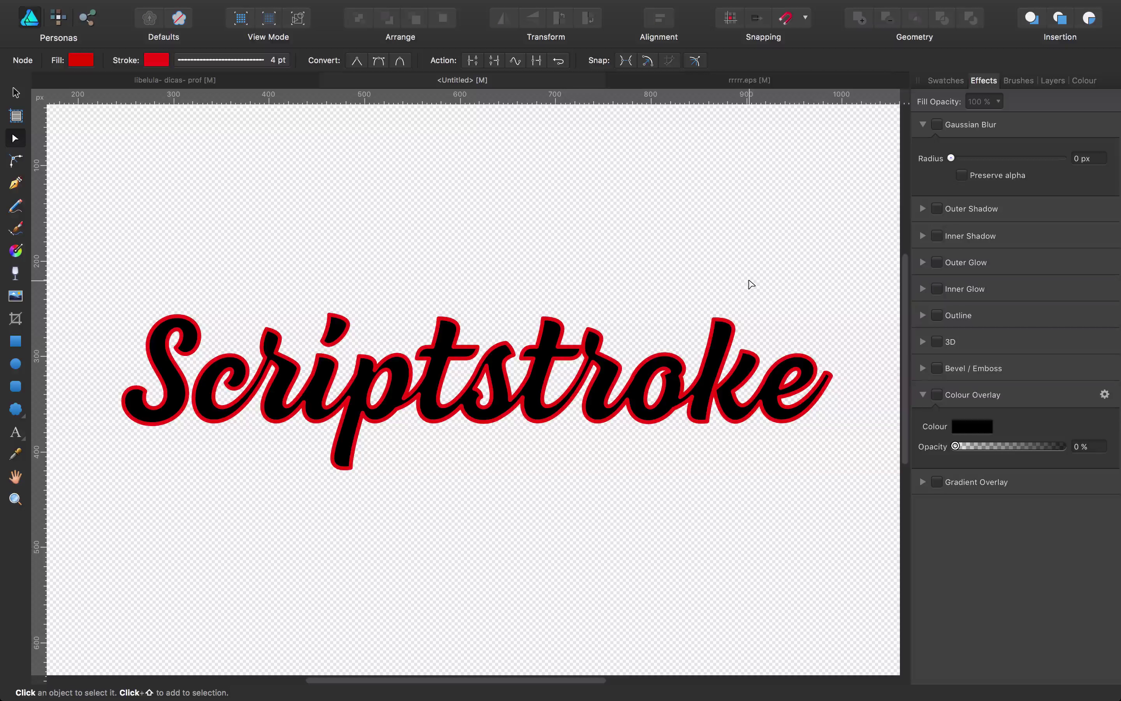
pyautogui.press('super+z')
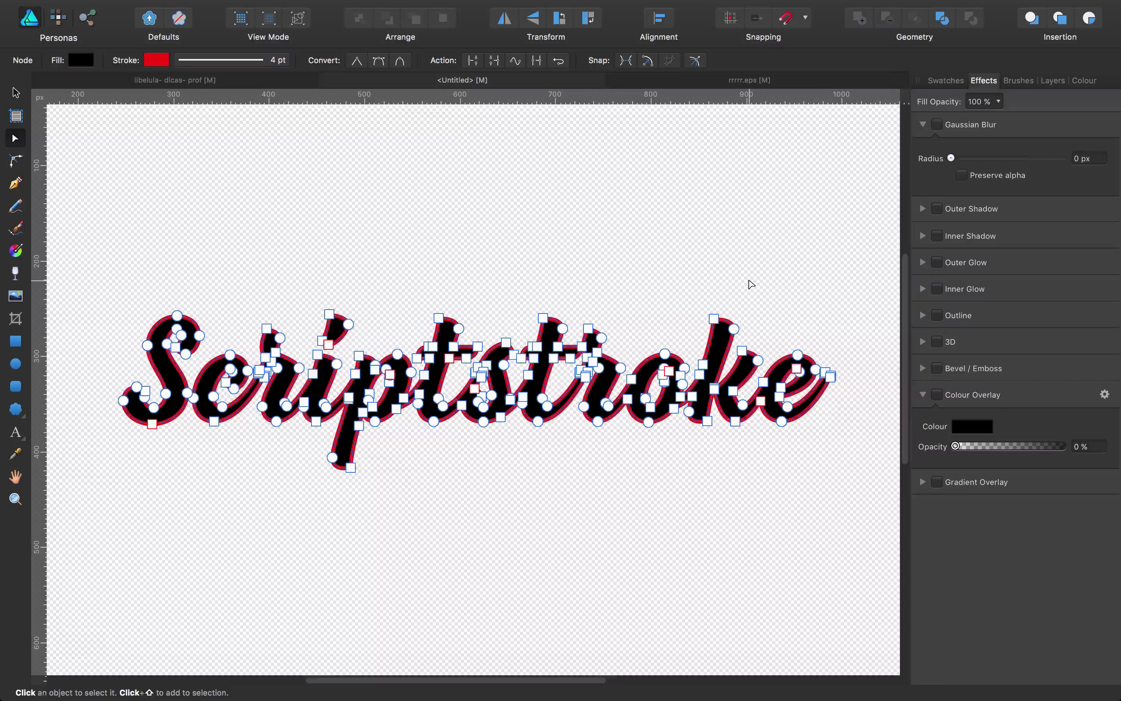
pyautogui.click(699, 501)
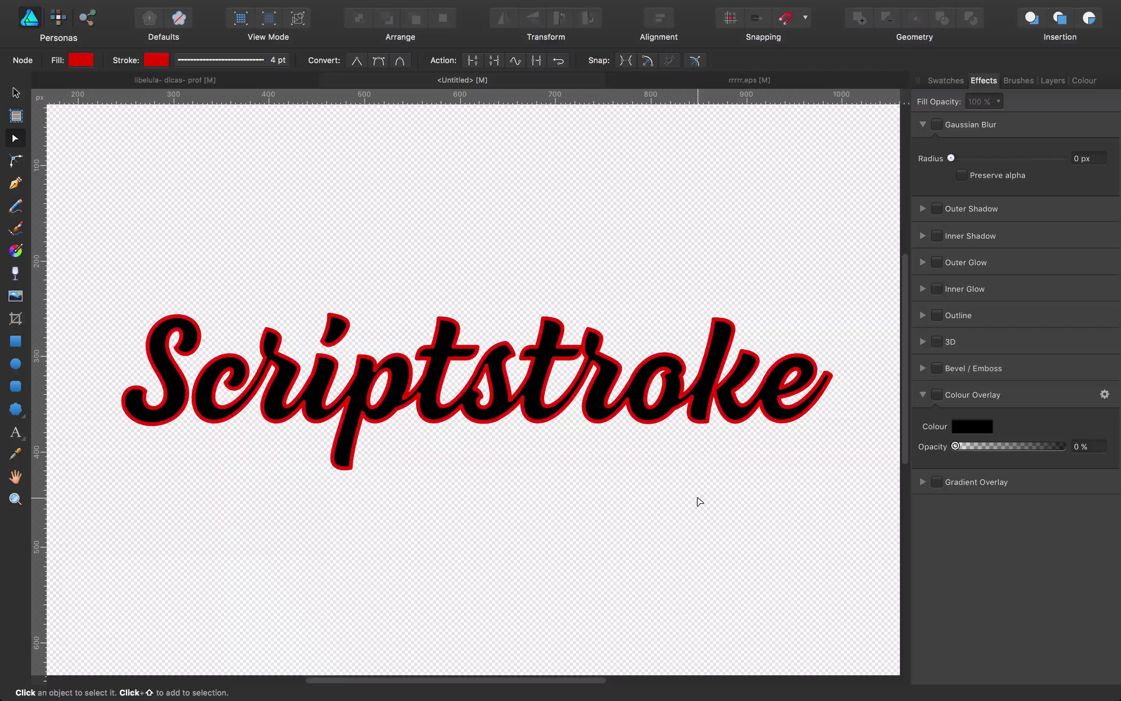